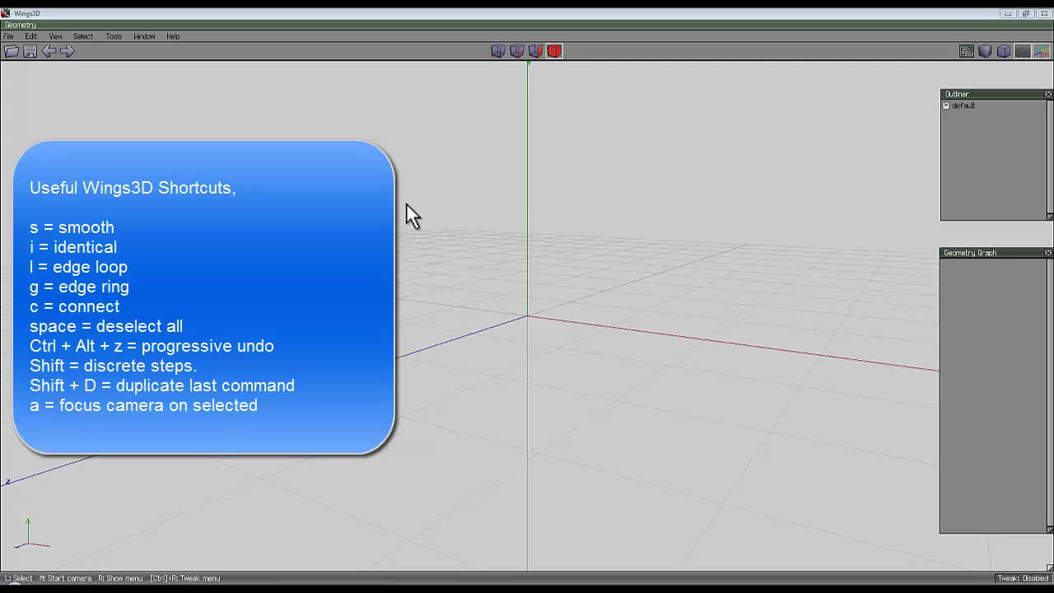
Step: Create an icosahedron and select all of its faces
{"action": "right_click", "coordinate": [462, 148]}
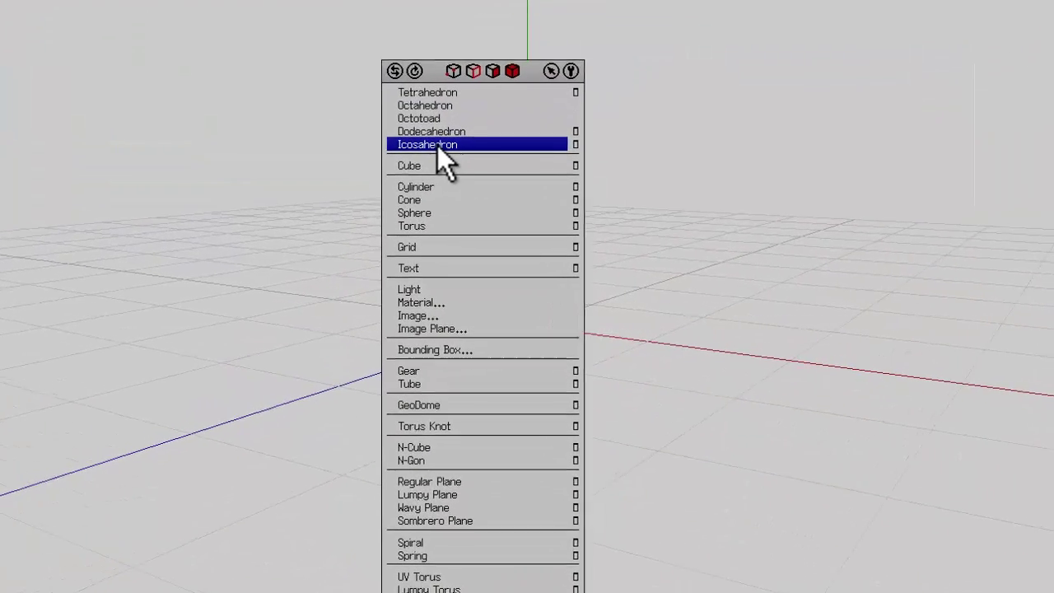
{"action": "left_click", "coordinate": [436, 145]}
{"action": "middle_click_drag", "start_coordinate": [407, 144], "coordinate": [541, 4]}
{"action": "left_click", "coordinate": [566, 116]}
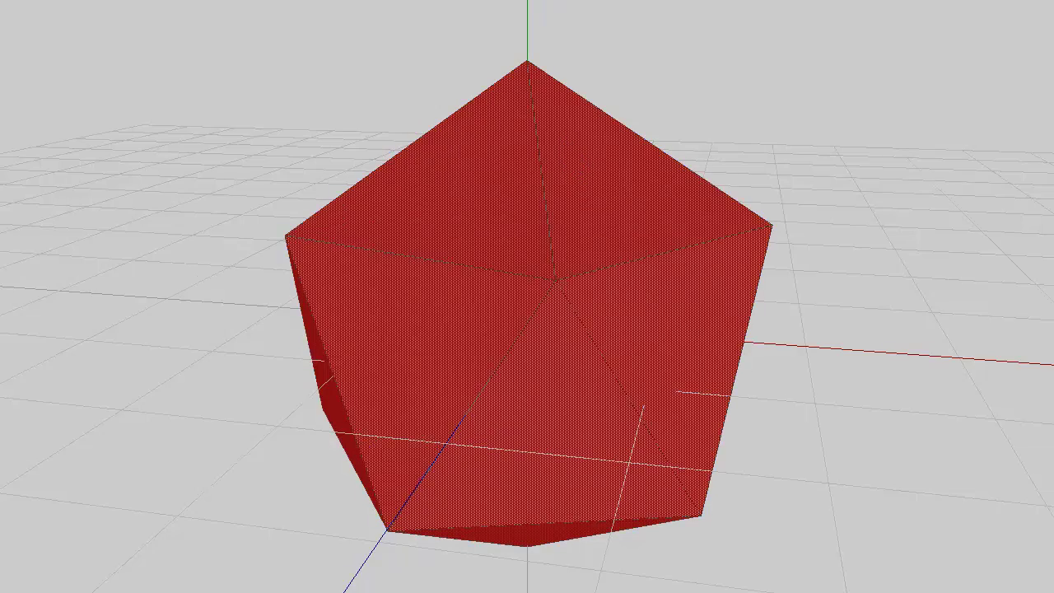
Step: Inset all faces of the icosahedron, leaving a smaller triangle in the middle of each one
{"action": "right_click", "coordinate": [420, 42]}
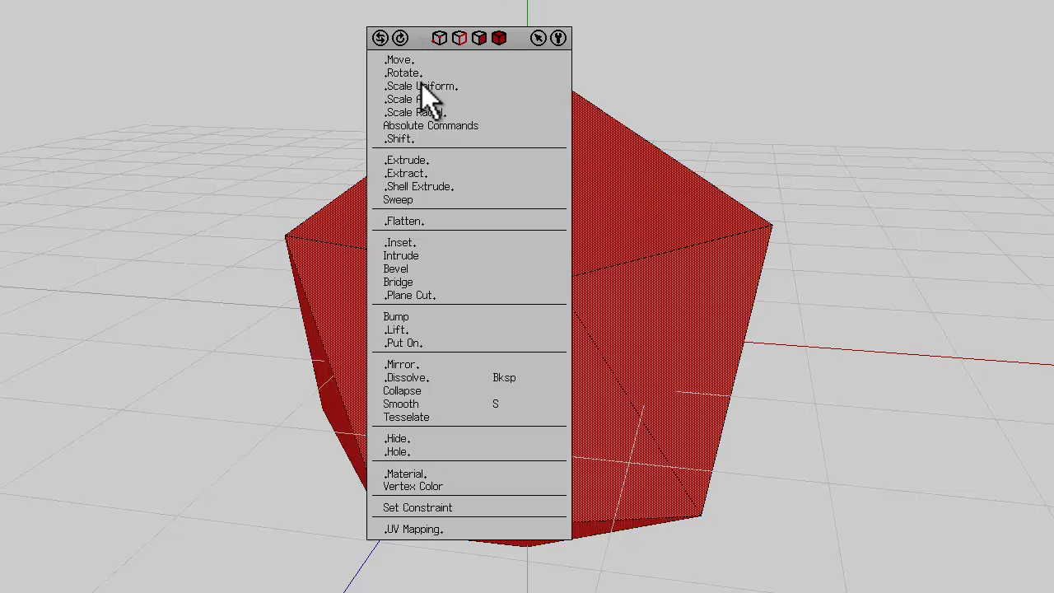
{"action": "left_click", "coordinate": [430, 240]}
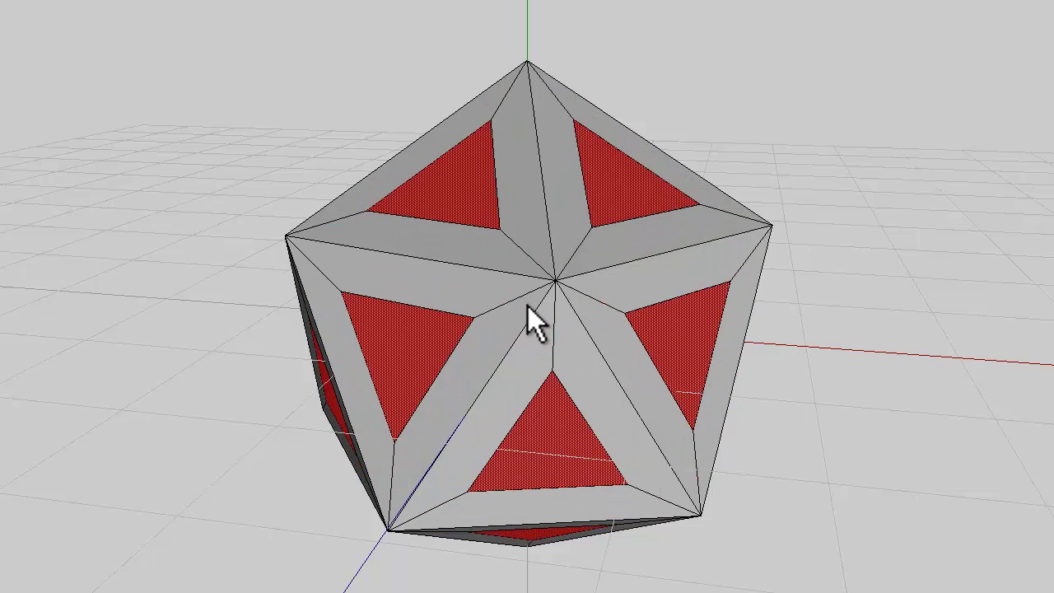
{"action": "left_click", "coordinate": [528, 305]}
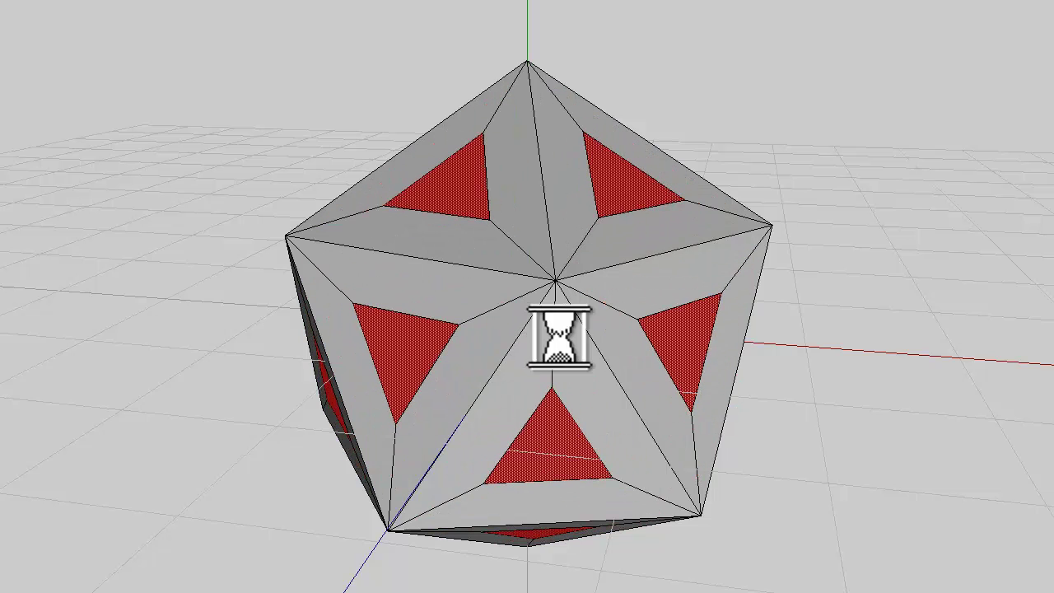
Step: Intrude the inset triangles to hollow the icosahedron into a thick-walled shell with triangular openings, and clear the selection
{"action": "middle_click", "coordinate": [444, 226]}
{"action": "scroll", "coordinate": [526, 305], "scroll_direction": "up", "scroll_amount": 6}
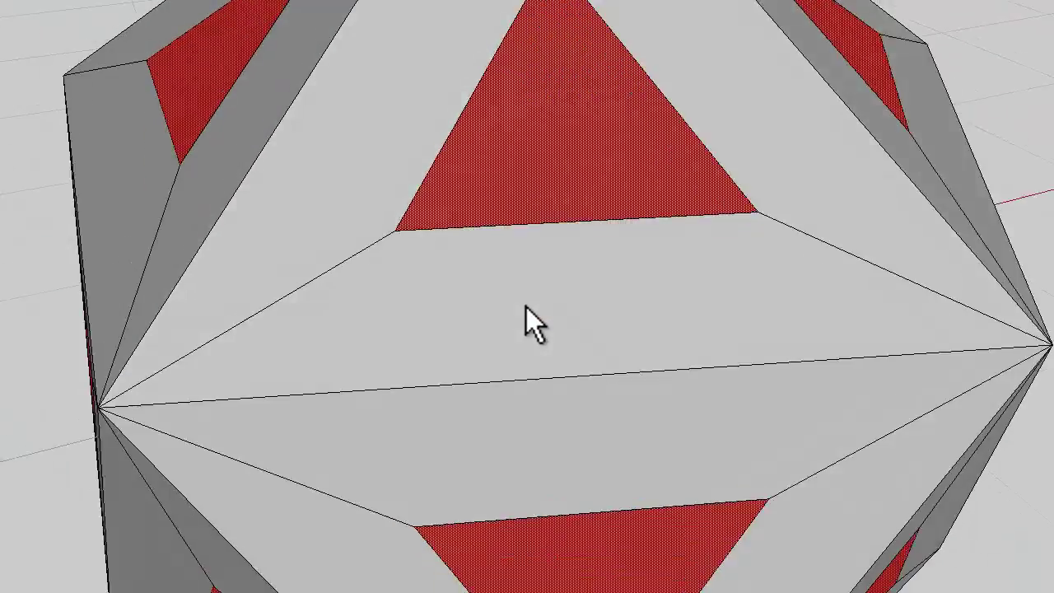
{"action": "scroll", "coordinate": [527, 306], "scroll_direction": "down", "scroll_amount": 3}
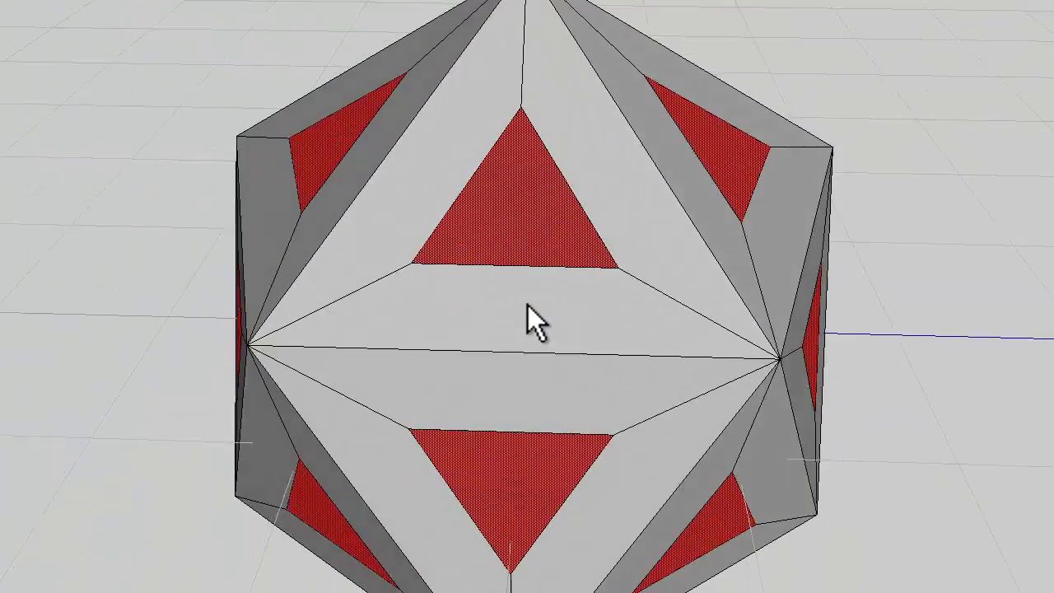
{"action": "middle_click_drag", "start_coordinate": [528, 307], "coordinate": [470, 205]}
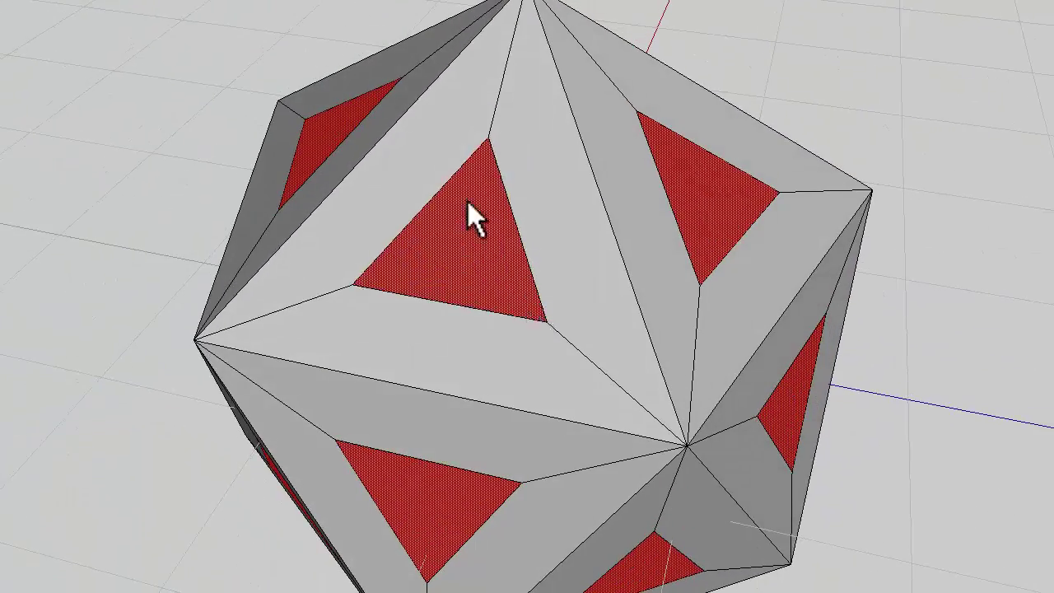
{"action": "right_click", "coordinate": [398, 20]}
{"action": "left_click", "coordinate": [405, 223]}
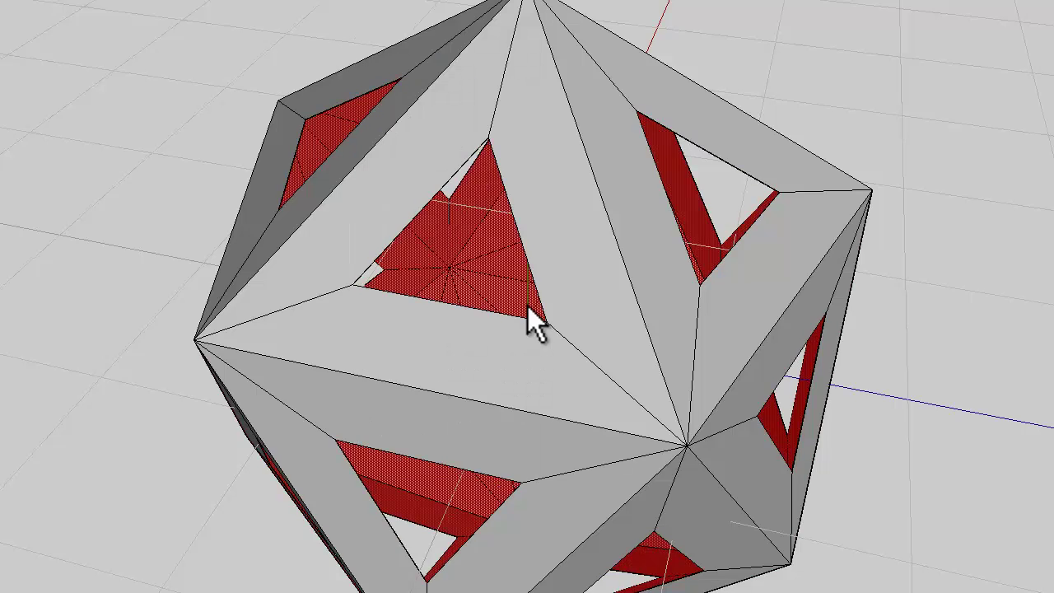
{"action": "scroll", "coordinate": [527, 305], "scroll_direction": "up", "scroll_amount": 10}
{"action": "scroll", "coordinate": [527, 306], "scroll_direction": "up", "scroll_amount": 6}
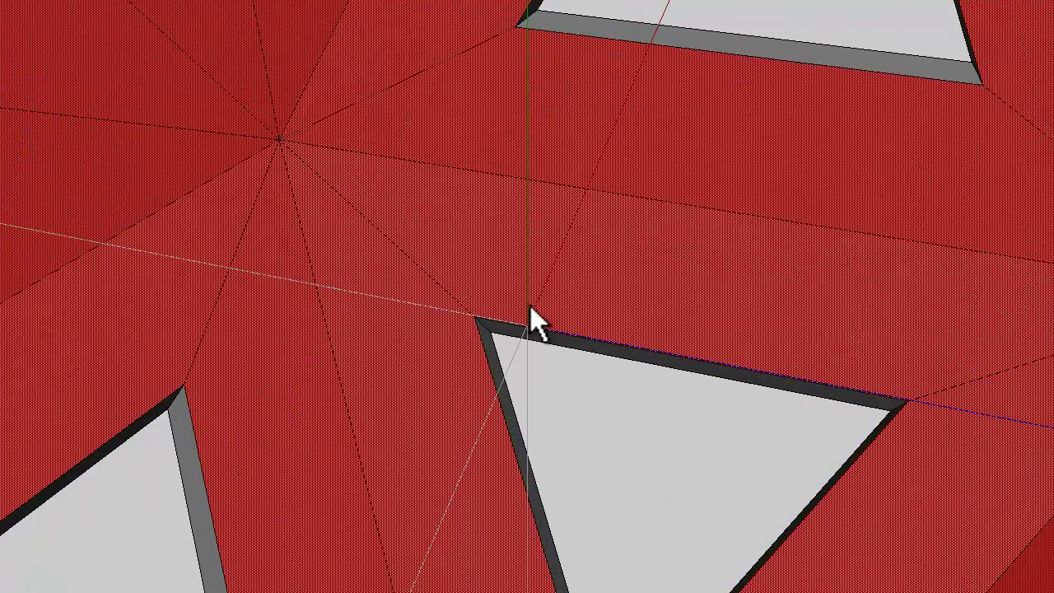
{"action": "scroll", "coordinate": [534, 307], "scroll_direction": "up", "scroll_amount": 5}
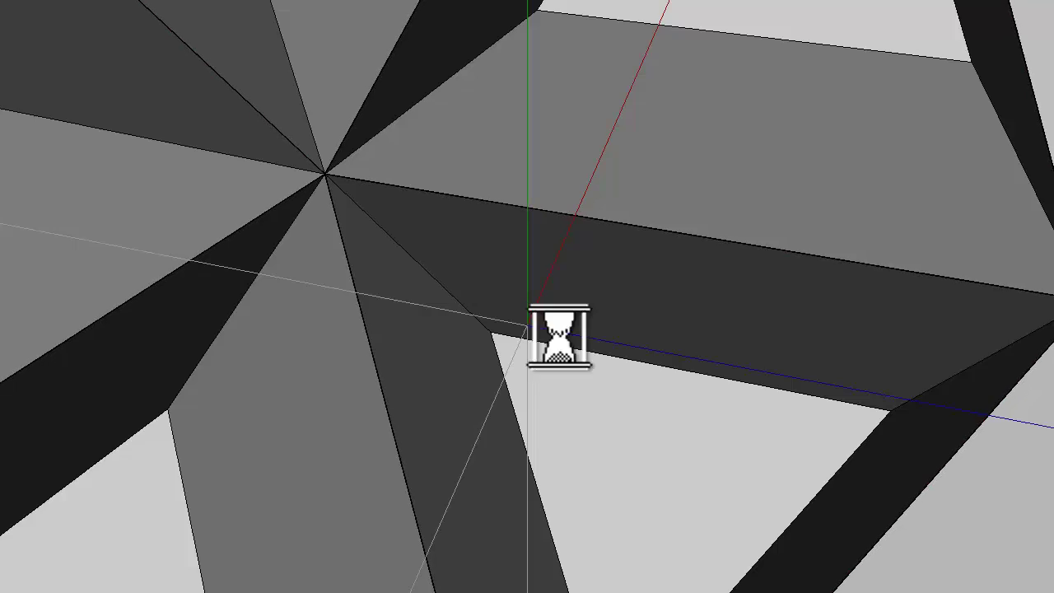
{"action": "key", "text": "b"}
{"action": "left_click", "coordinate": [550, 56]}
{"action": "right_click", "coordinate": [551, 56]}
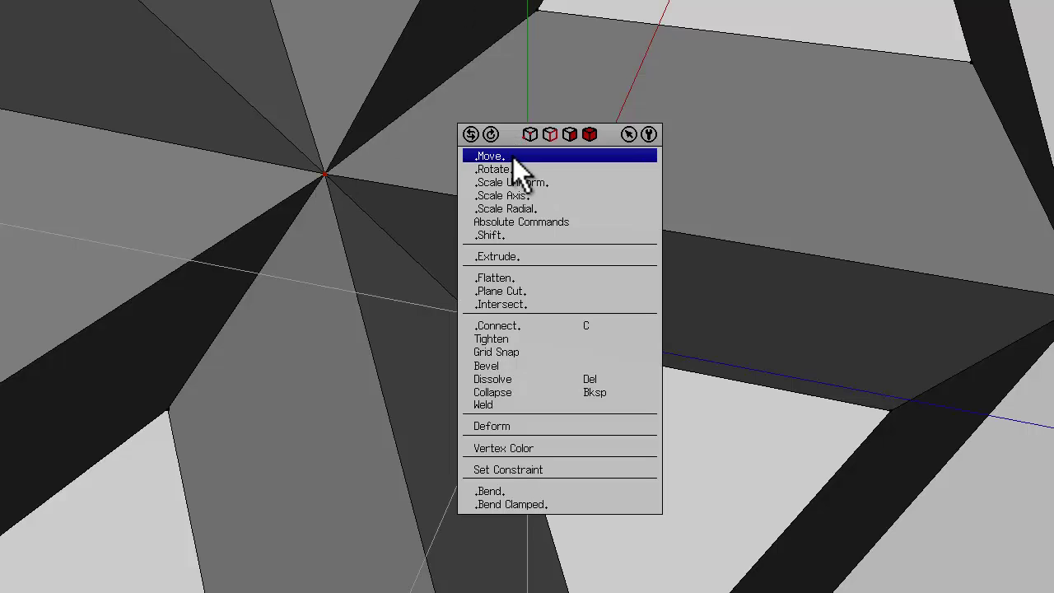
{"action": "left_click", "coordinate": [513, 157]}
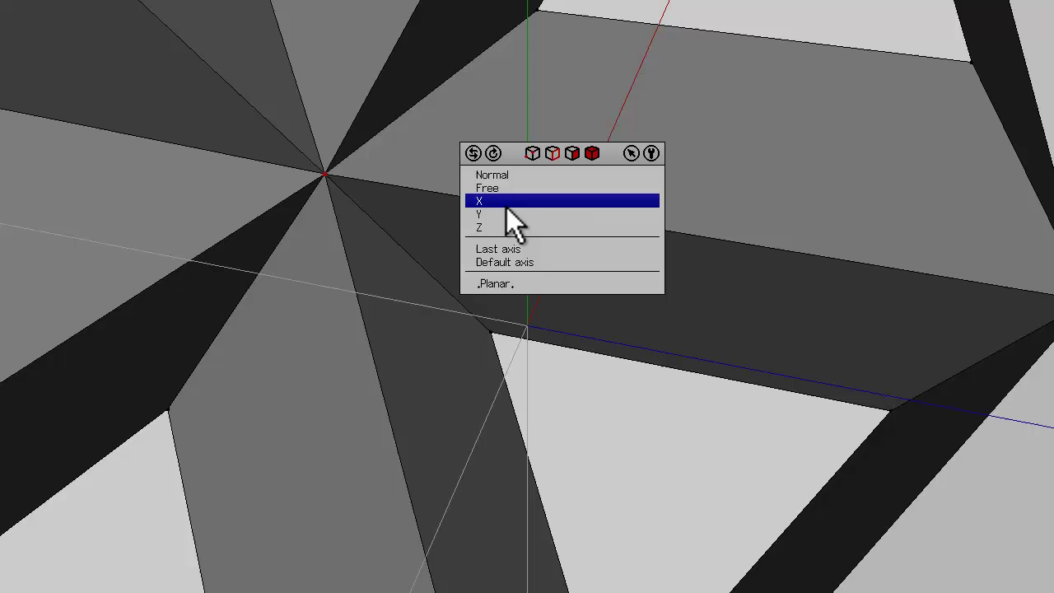
{"action": "left_click", "coordinate": [506, 204]}
{"action": "right_click", "coordinate": [514, 207]}
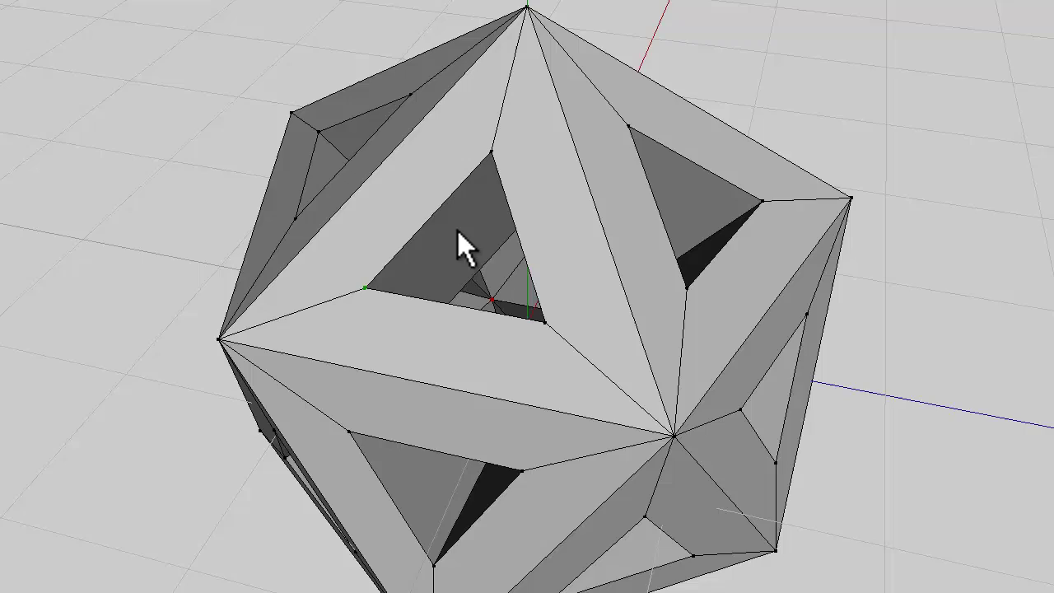
Step: Select one outer edge of the icosahedron frame and extend the selection to all identical edges
{"action": "middle_click_drag", "start_coordinate": [486, 238], "coordinate": [543, 303]}
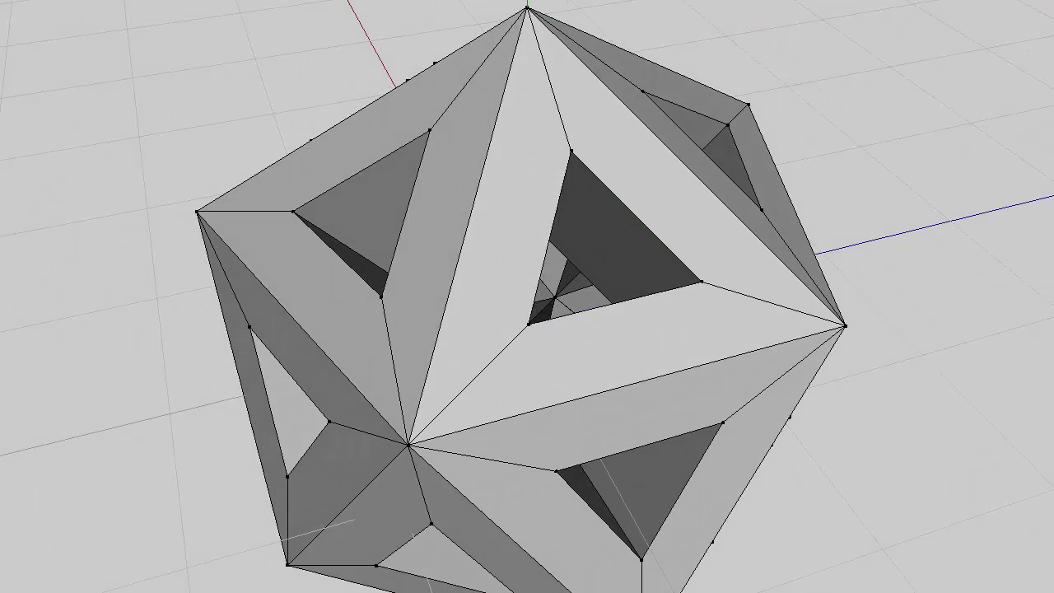
{"action": "key", "text": "e"}
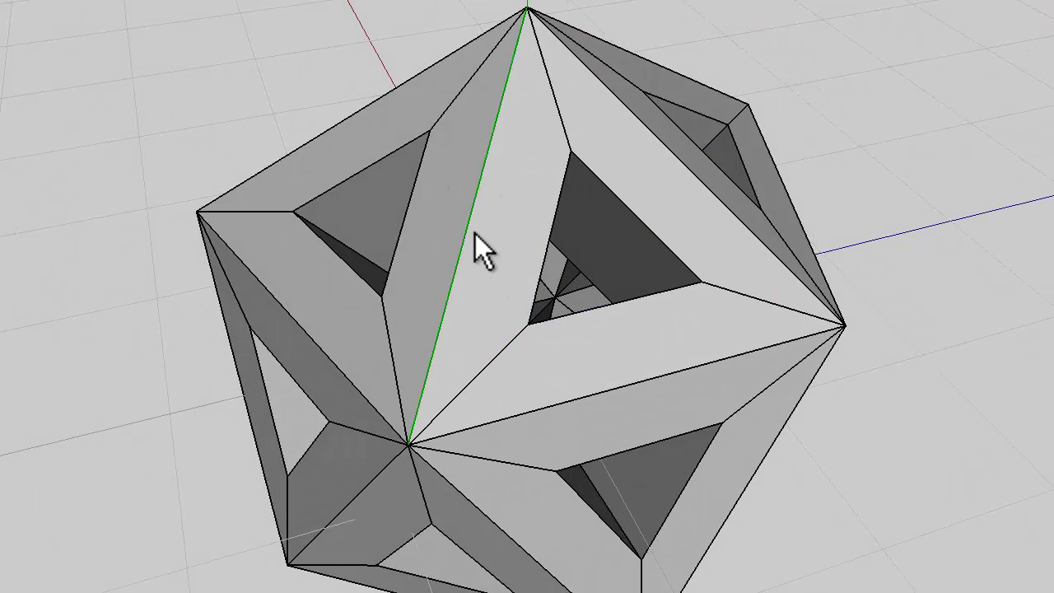
{"action": "left_click", "coordinate": [475, 233]}
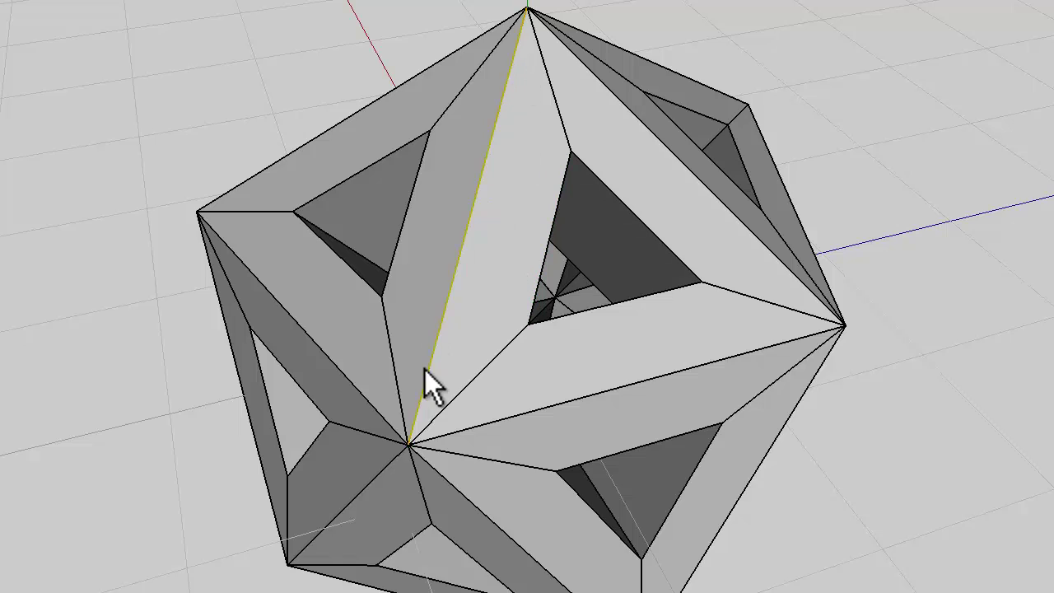
{"action": "key", "text": "l"}
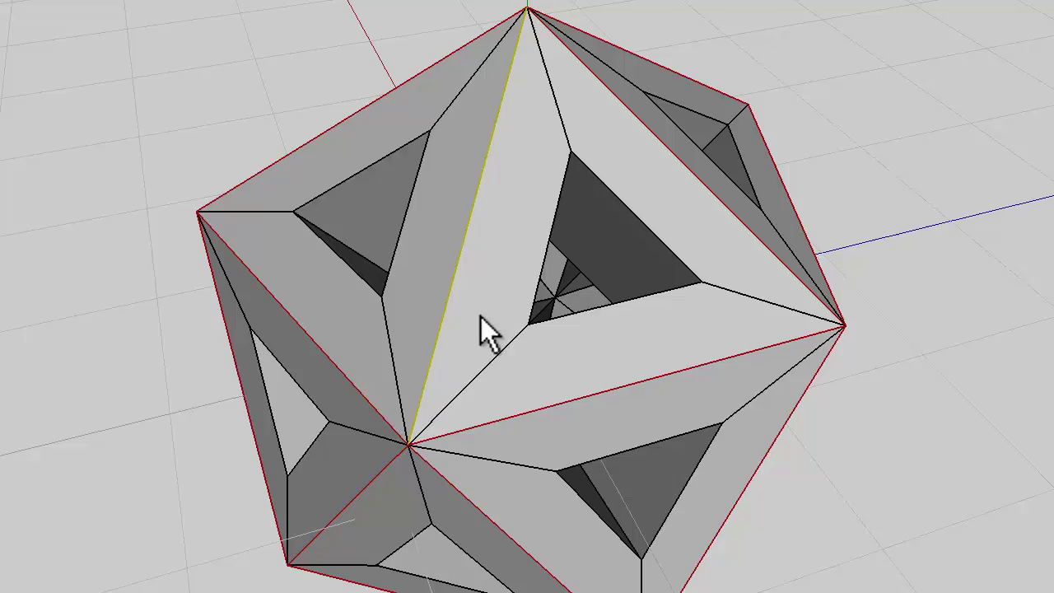
Step: Extend the selection to the edge rings around the beams and connect them, forming a loop across each beam's middle
{"action": "key", "text": "g"}
{"action": "middle_click_drag", "start_coordinate": [528, 306], "coordinate": [593, 277]}
{"action": "middle_click_drag", "start_coordinate": [752, 264], "coordinate": [719, 178]}
{"action": "key", "text": "c"}
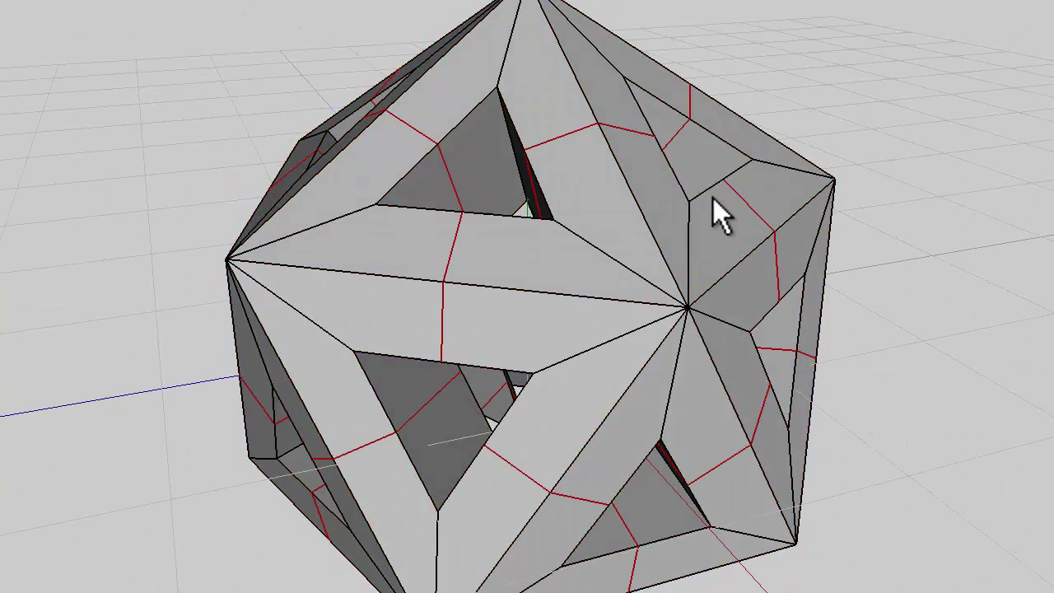
{"action": "mouse_move", "coordinate": [657, 261]}
{"action": "middle_mouse_down"}
{"action": "mouse_move", "coordinate": [522, 304]}
{"action": "mouse_move", "coordinate": [665, 268]}
{"action": "middle_mouse_up"}
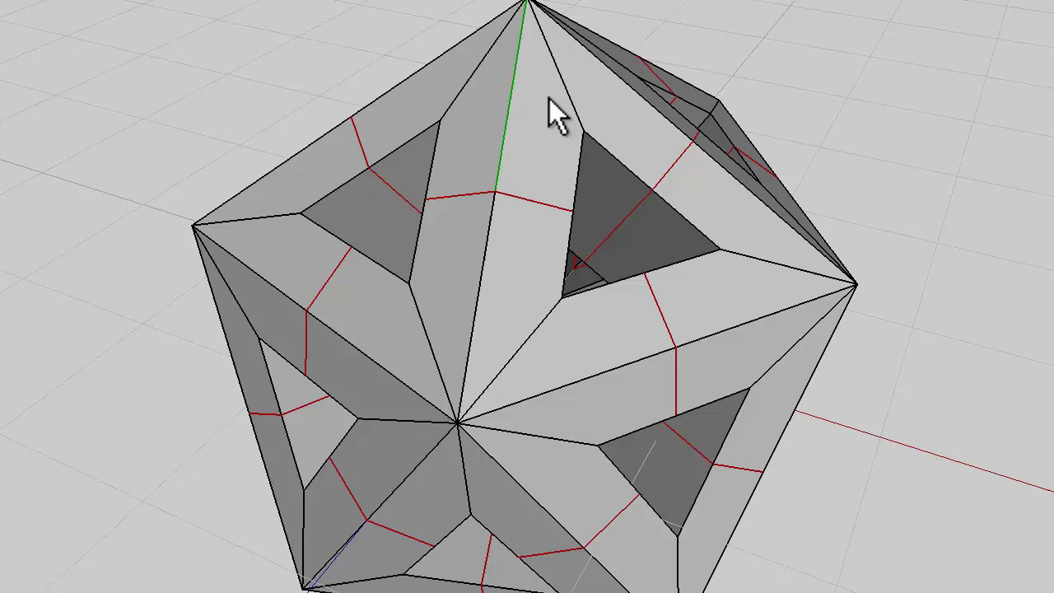
Step: Loop Cut the frame along the connected mid-beam edge loops and clear the selection
{"action": "right_click", "coordinate": [655, 9]}
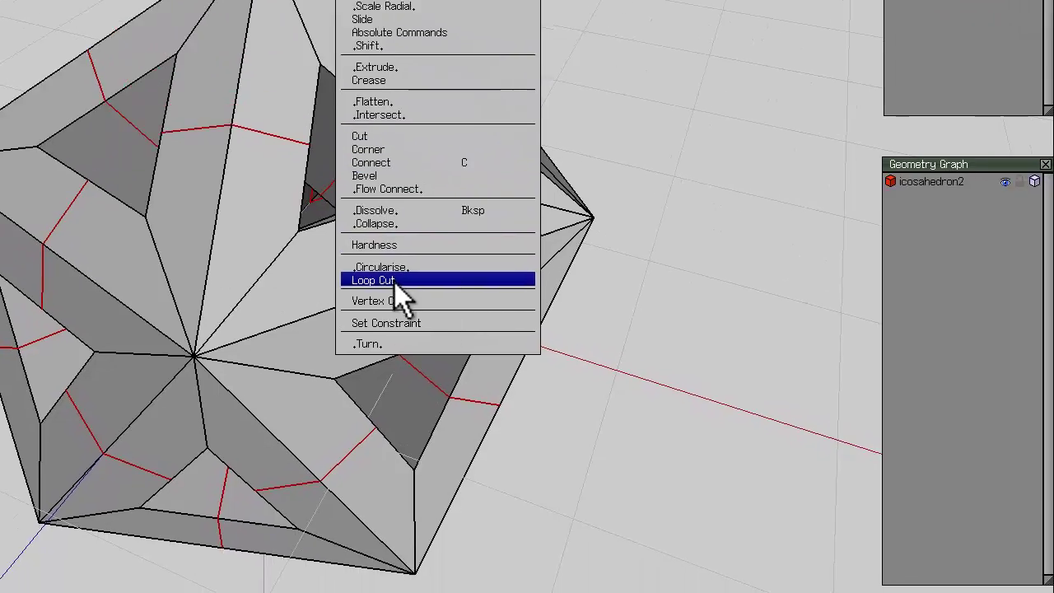
{"action": "left_click", "coordinate": [396, 280]}
{"action": "middle_click_drag", "start_coordinate": [266, 241], "coordinate": [266, 241]}
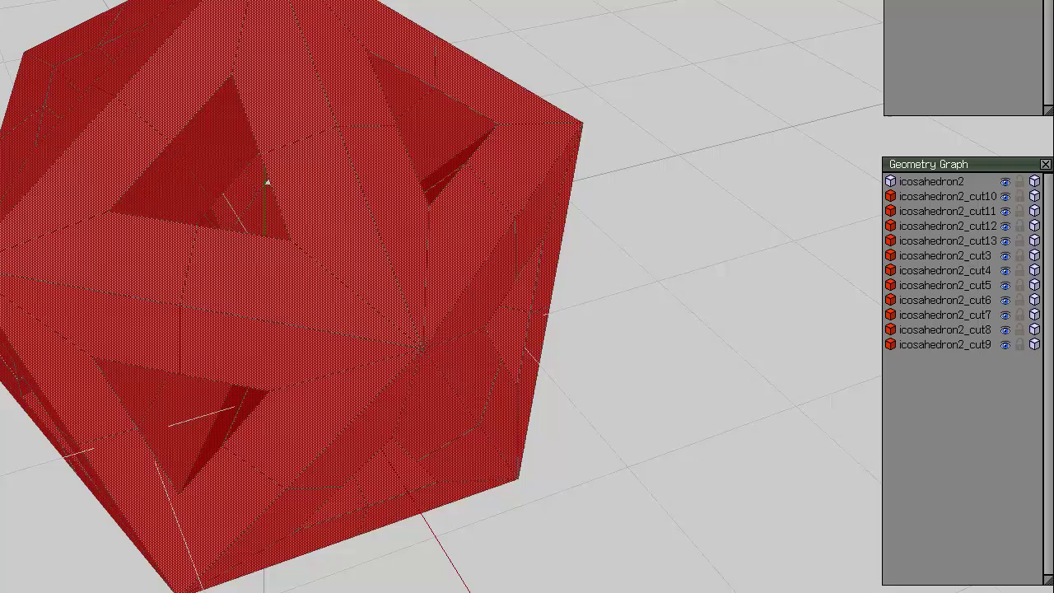
{"action": "key", "text": "space"}
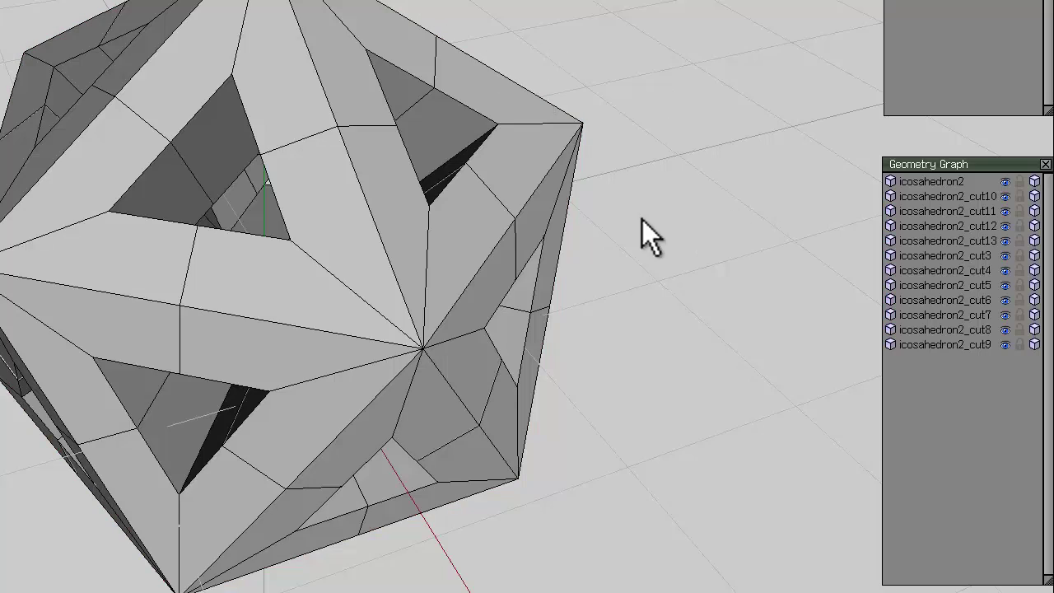
Step: Hide one star-shaped cut piece, select the five exposed cut faces on its neighbours for inspection, and clear the selection
{"action": "left_click", "coordinate": [386, 223]}
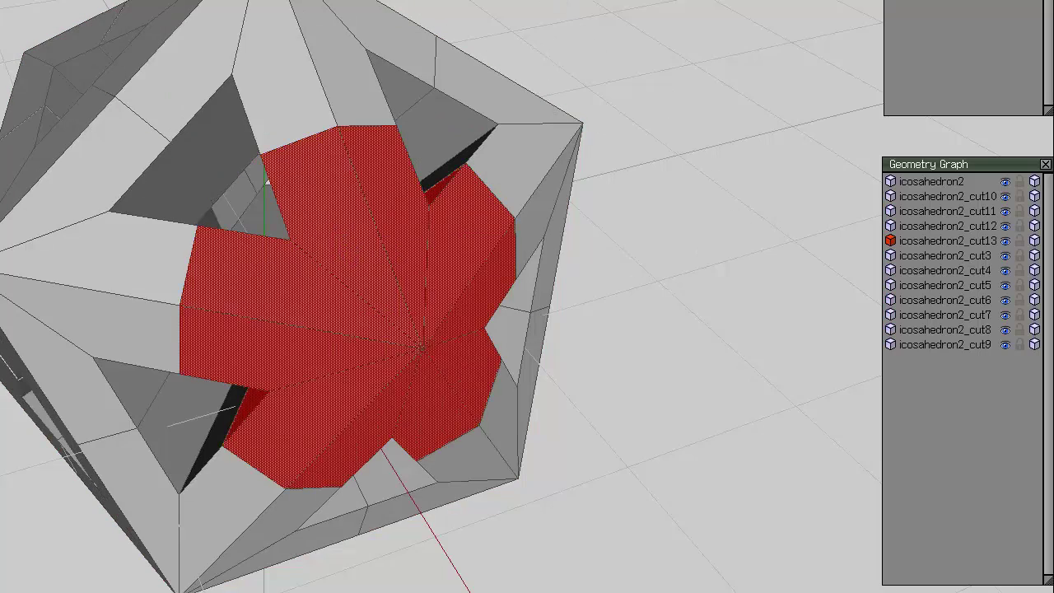
{"action": "middle_click_drag", "start_coordinate": [265, 239], "coordinate": [265, 239]}
{"action": "left_click", "coordinate": [1004, 240]}
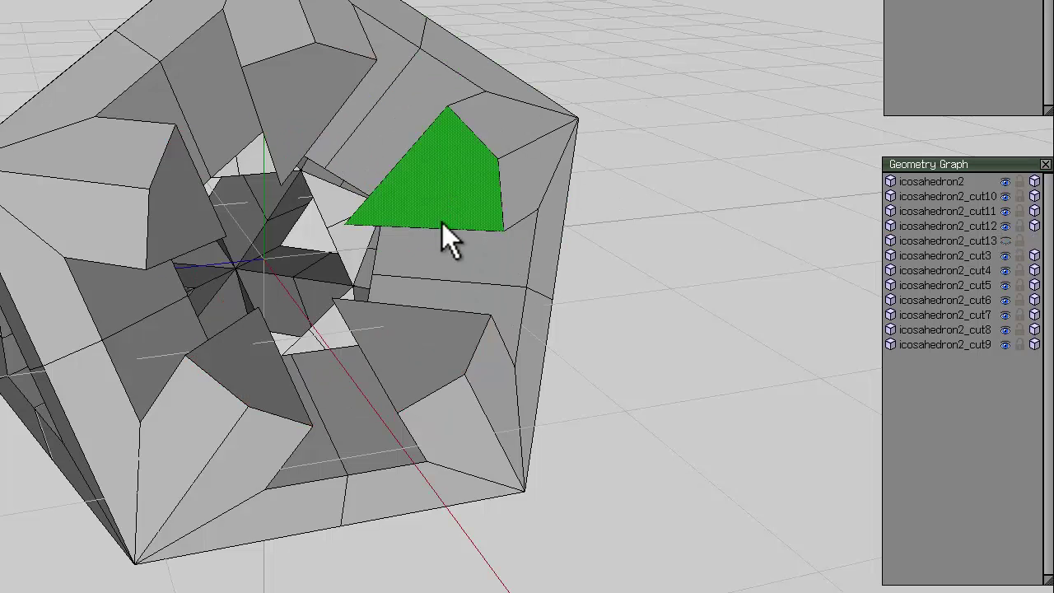
{"action": "left_click", "coordinate": [444, 173]}
{"action": "left_click", "coordinate": [297, 130]}
{"action": "left_click", "coordinate": [181, 206]}
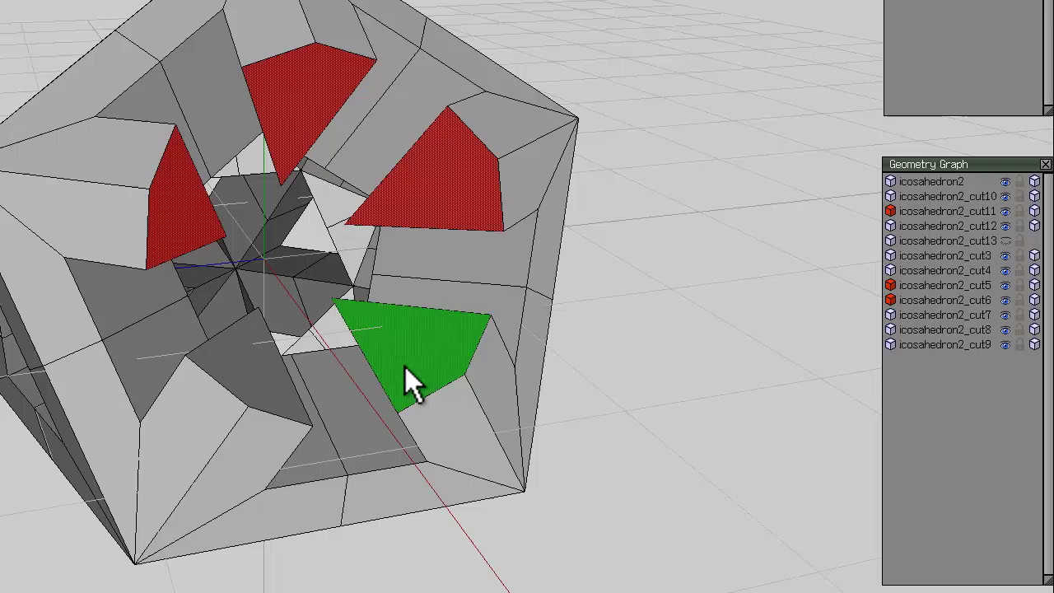
{"action": "left_click", "coordinate": [405, 366]}
{"action": "left_click", "coordinate": [227, 371]}
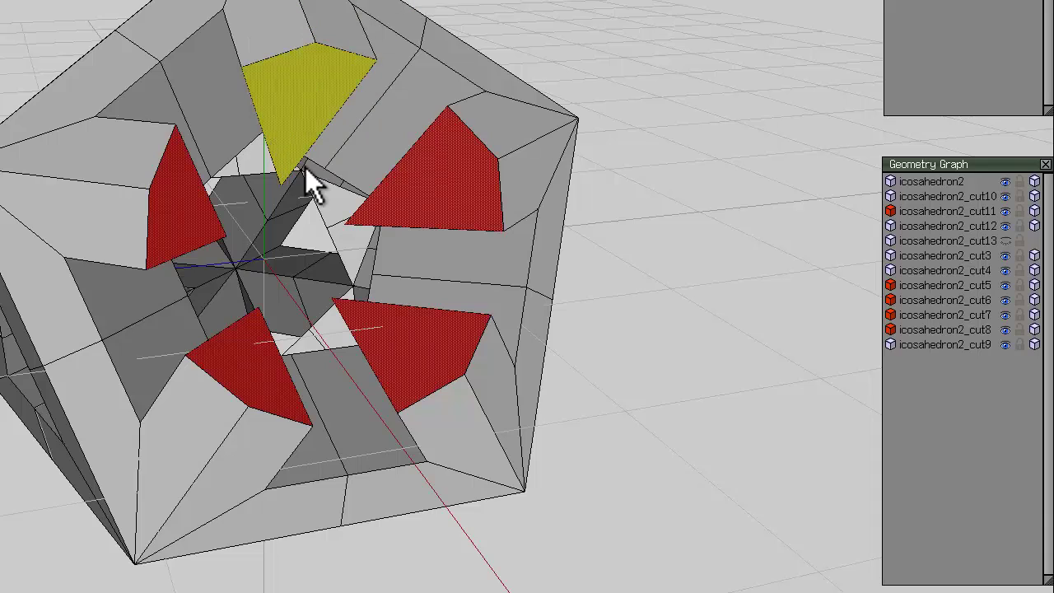
{"action": "middle_click_drag", "start_coordinate": [454, 2], "coordinate": [572, 88]}
{"action": "key", "text": "space"}
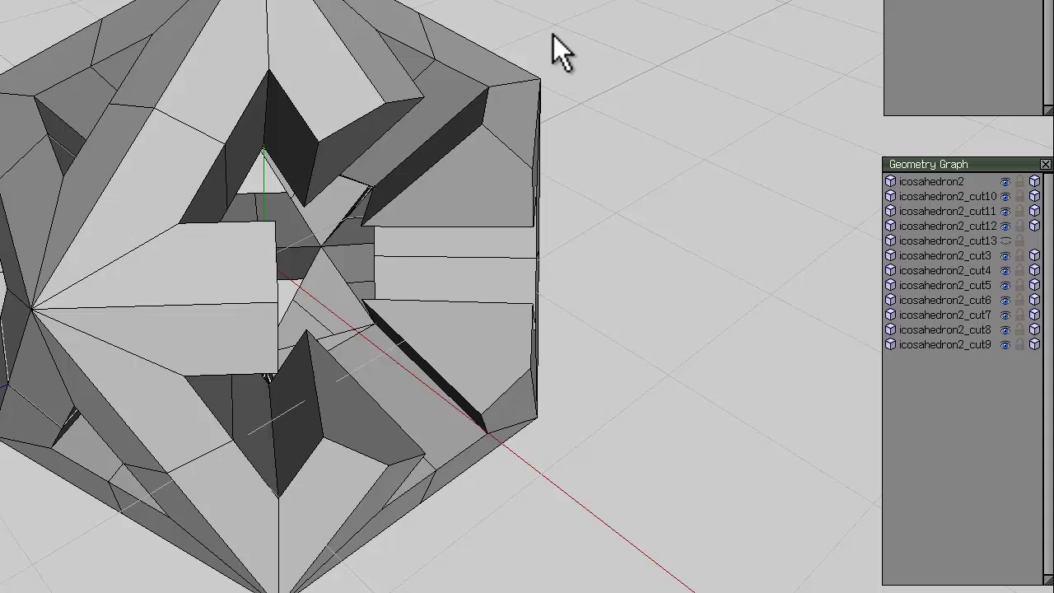
Step: Undo the hiding and the Loop Cut, going back to the single frame with its mid-beam edge loops selected
{"action": "key", "text": "ctrl+alt+z"}
{"action": "key", "text": "ctrl+alt+z"}
{"action": "key", "text": "ctrl+alt+z"}
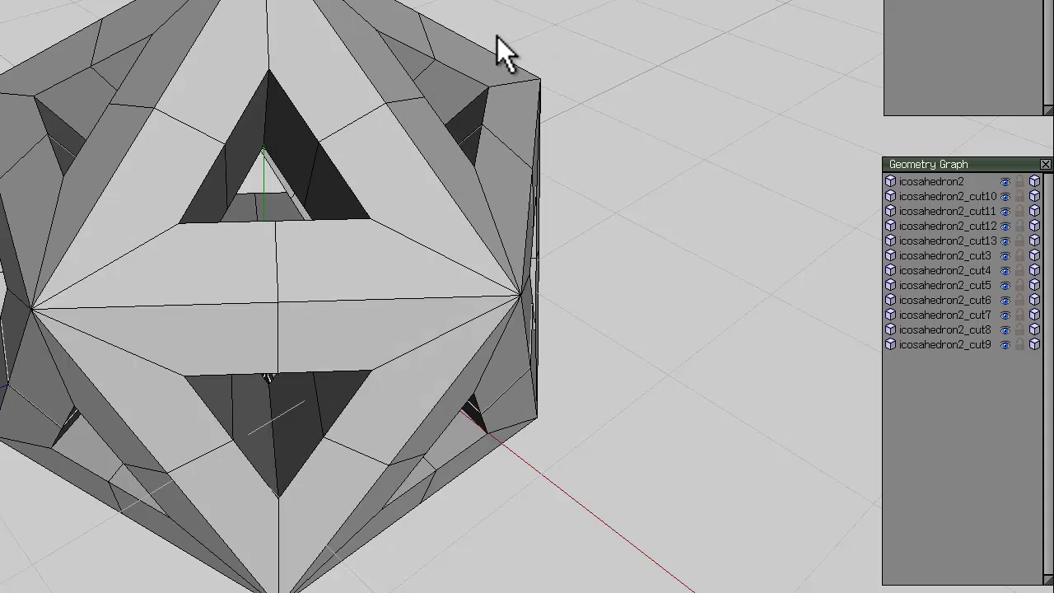
{"action": "key", "text": "ctrl+z"}
{"action": "key", "text": "ctrl+z"}
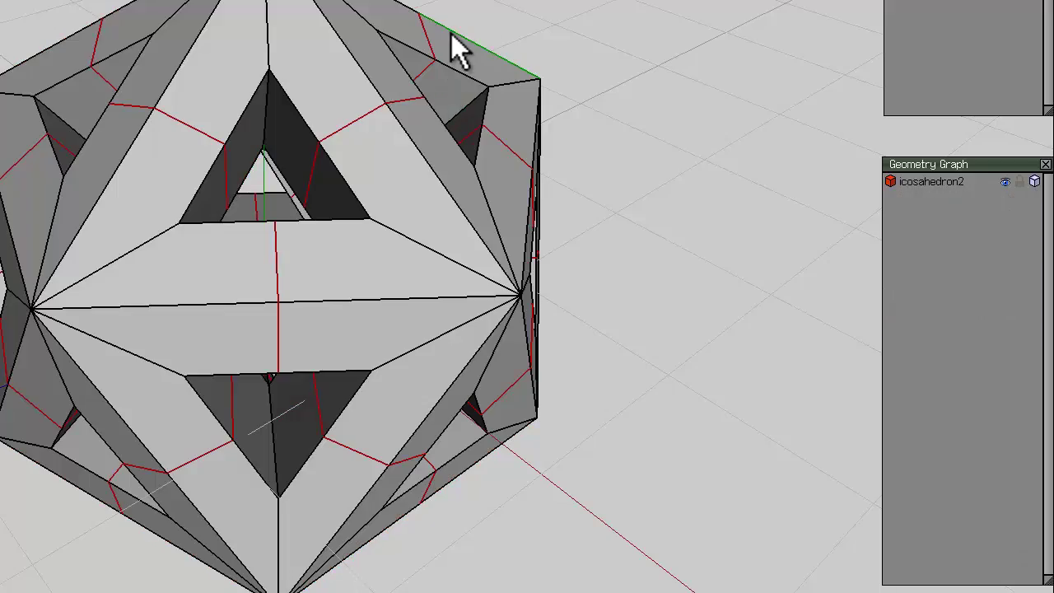
Step: Turn the selected mid-beam edge loops around their own centres to twist every beam of the frame
{"action": "middle_click_drag", "start_coordinate": [452, 47], "coordinate": [266, 254]}
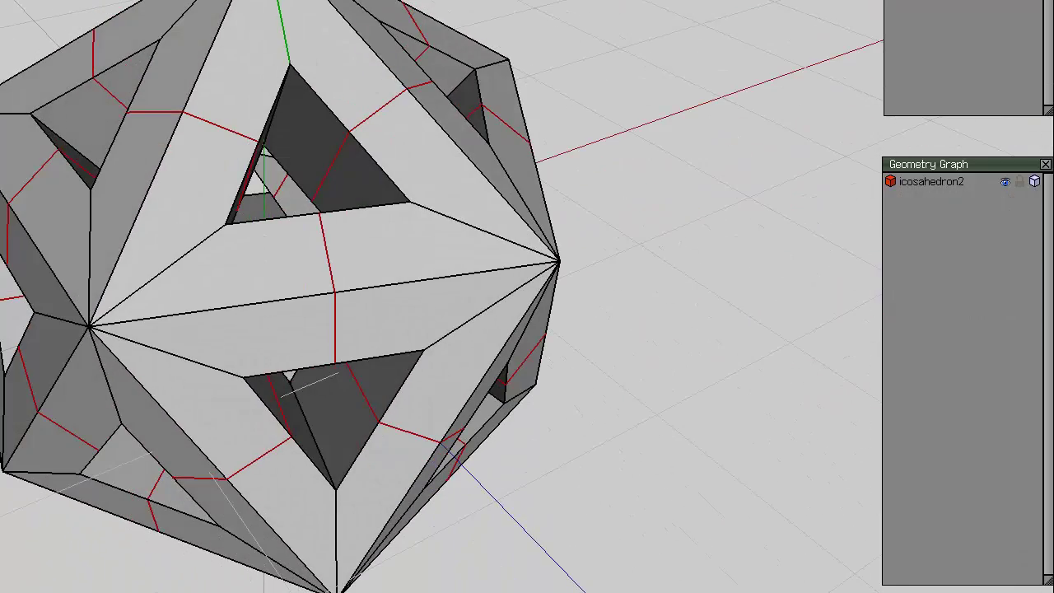
{"action": "right_click", "coordinate": [294, 28]}
{"action": "left_click", "coordinate": [291, 351]}
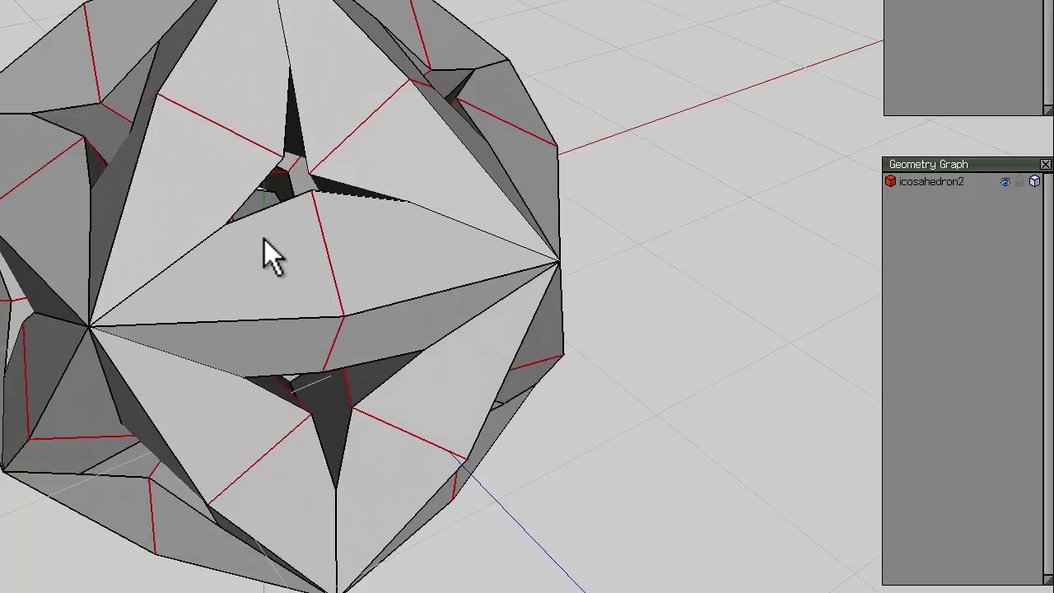
{"action": "middle_click_drag", "start_coordinate": [265, 240], "coordinate": [265, 239]}
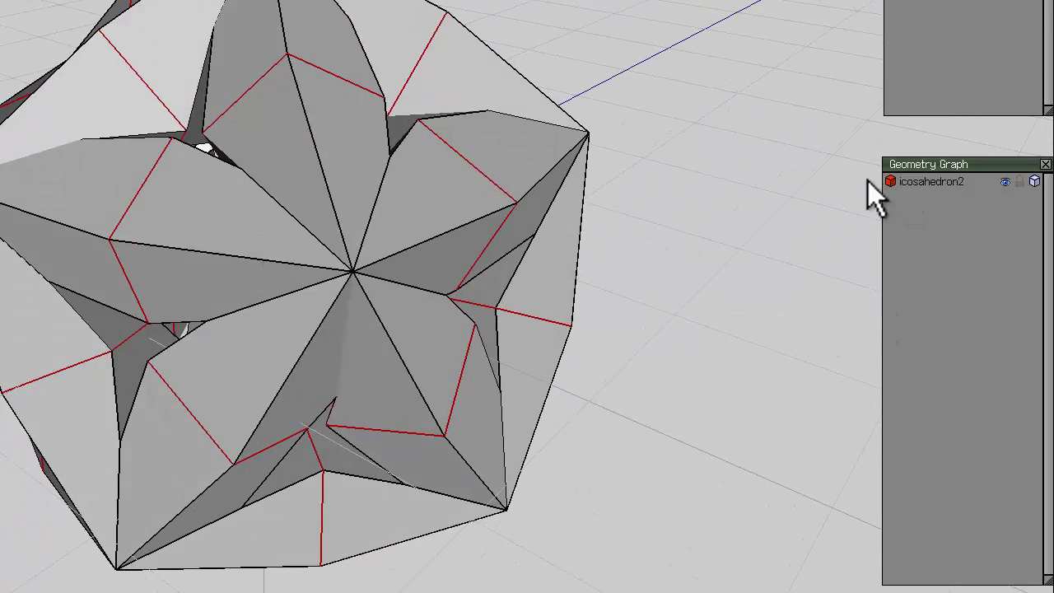
Step: Loop Cut the twisted frame along the turned edge loops and deselect all resulting pieces
{"action": "right_click", "coordinate": [350, 4]}
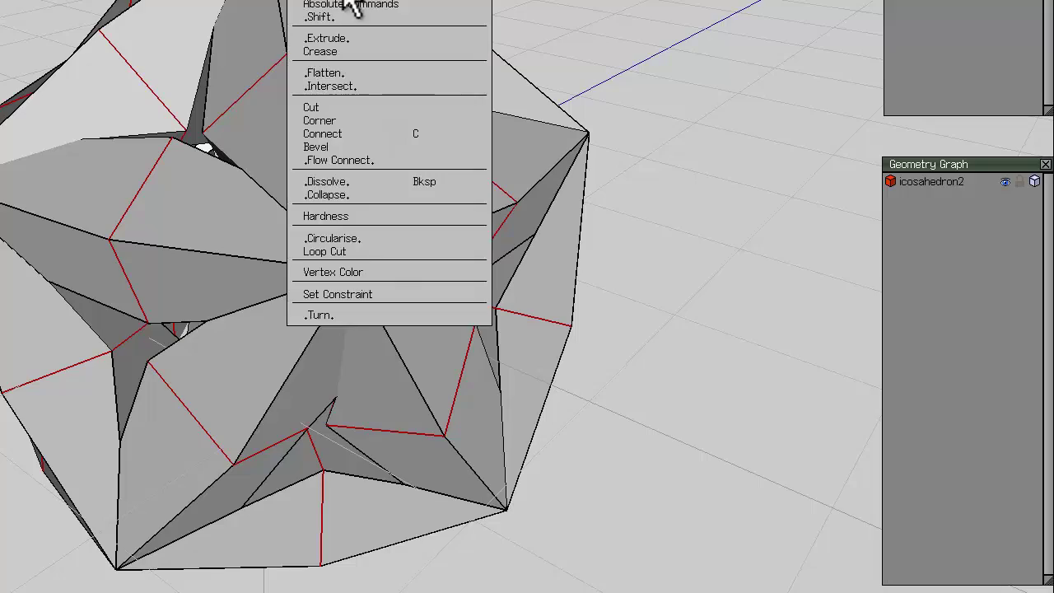
{"action": "left_click", "coordinate": [333, 251]}
{"action": "key", "text": "space"}
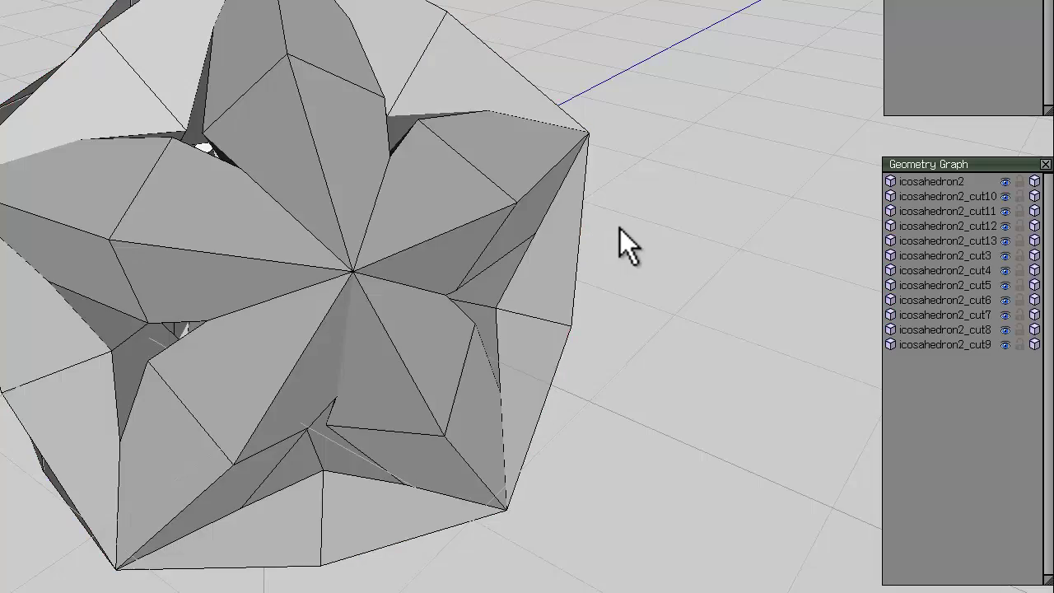
Step: Select one star-shaped piece of the twisted frame and hide it to expose the cut ends of its neighbours
{"action": "middle_click_drag", "start_coordinate": [620, 229], "coordinate": [266, 239]}
{"action": "key", "text": "b"}
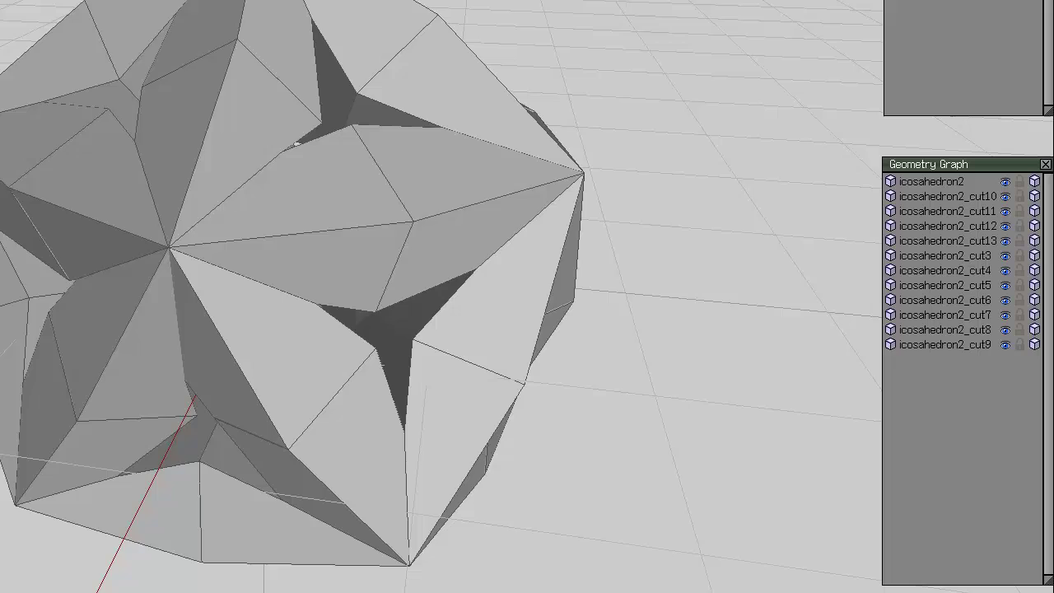
{"action": "left_click", "coordinate": [358, 232]}
{"action": "middle_click_drag", "start_coordinate": [358, 232], "coordinate": [265, 238]}
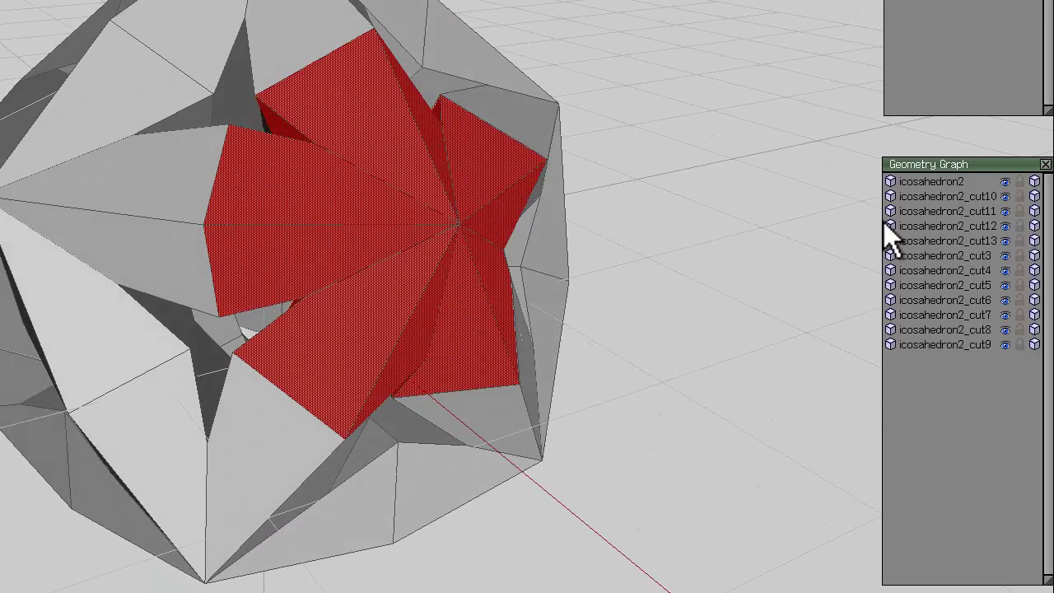
{"action": "left_click", "coordinate": [1005, 240]}
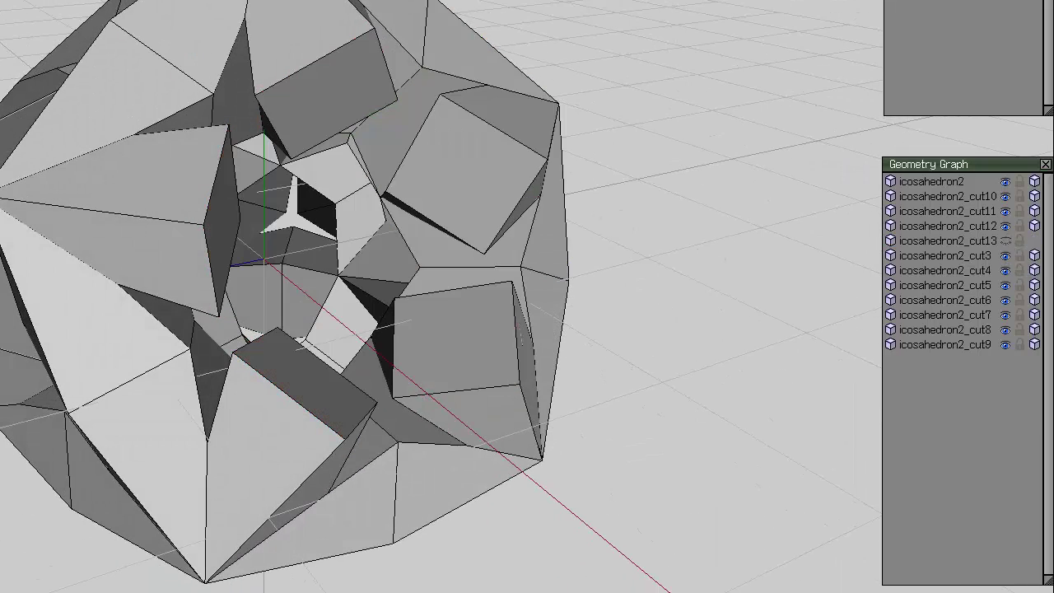
Step: Select exposed cut faces on the neighbouring pieces to examine the beam ends around the opening, and clear the selection
{"action": "left_click", "coordinate": [468, 177]}
{"action": "left_click", "coordinate": [298, 88]}
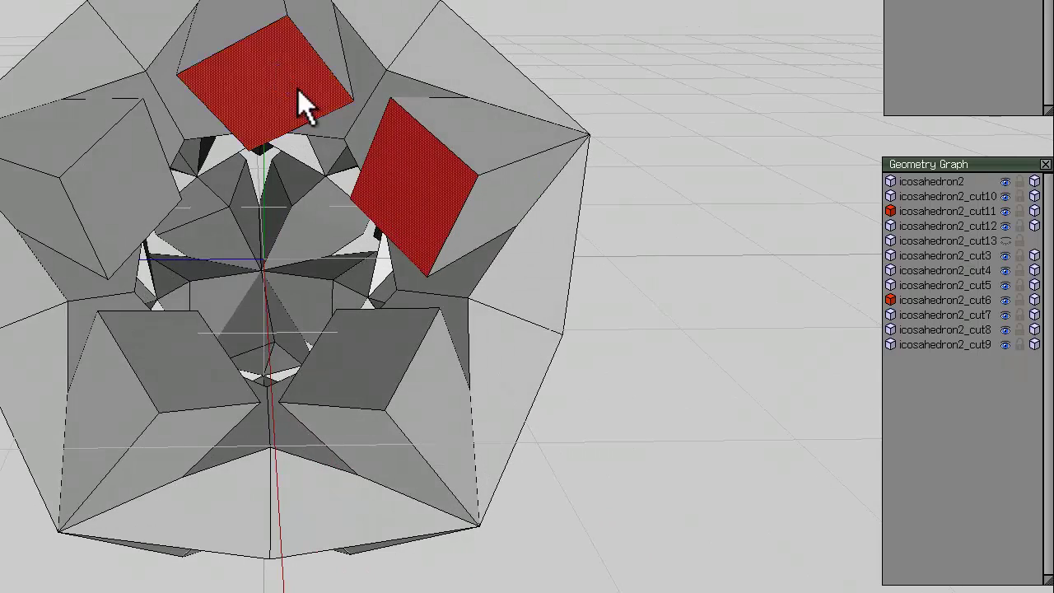
{"action": "key", "text": "space"}
{"action": "left_click", "coordinate": [265, 114]}
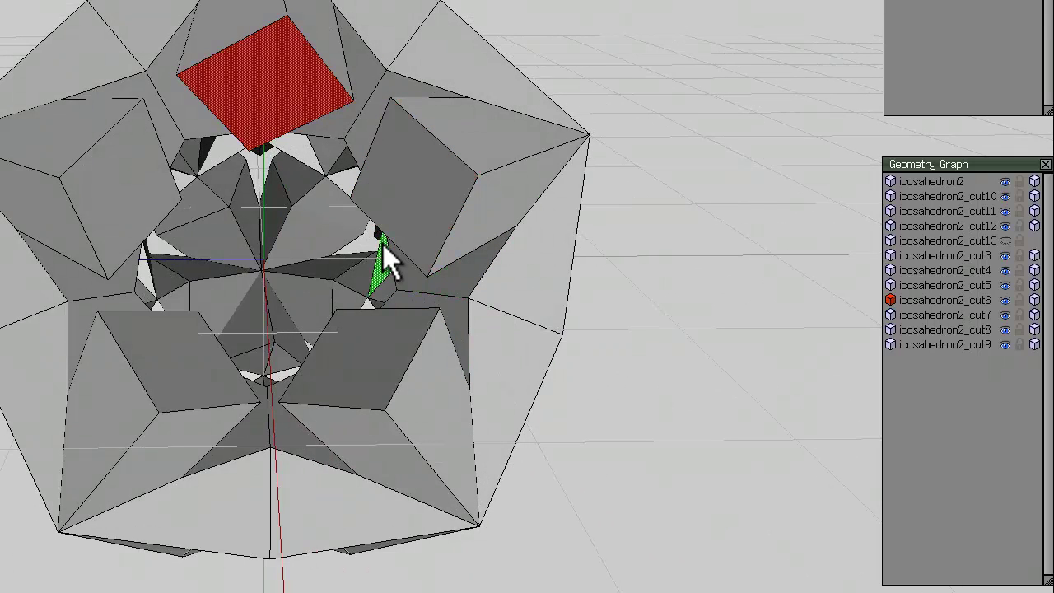
{"action": "left_click", "coordinate": [465, 246], "text": "shift"}
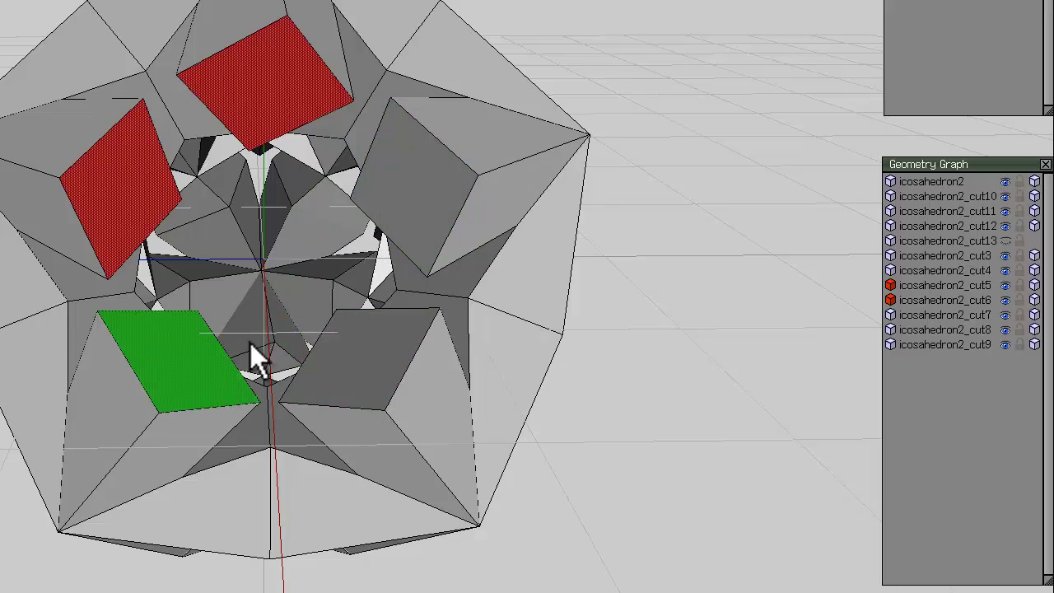
{"action": "middle_click_drag", "start_coordinate": [336, 282], "coordinate": [361, 296]}
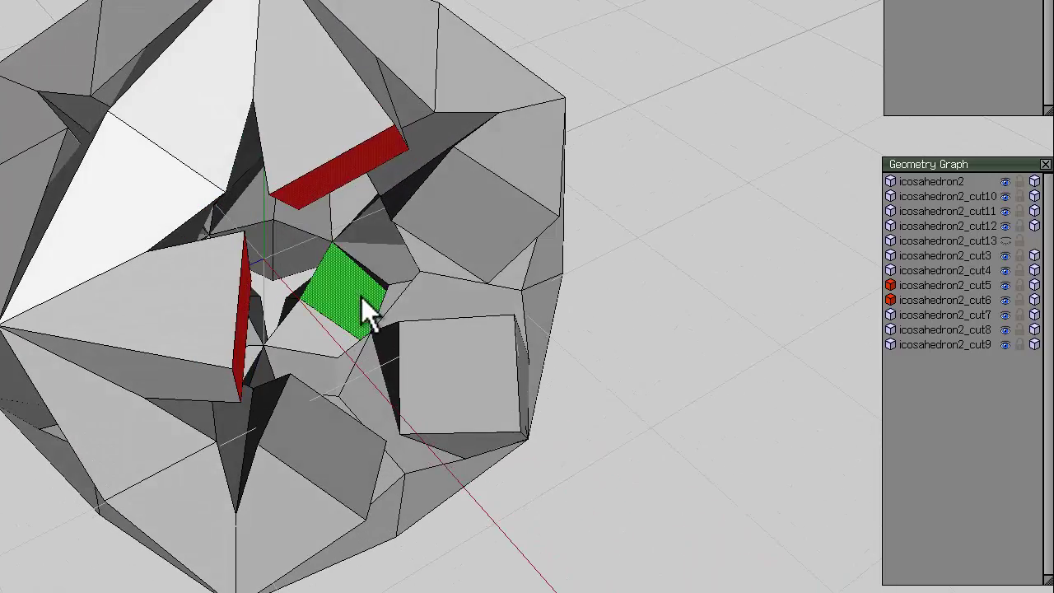
{"action": "middle_click_drag", "start_coordinate": [606, 270], "coordinate": [605, 256]}
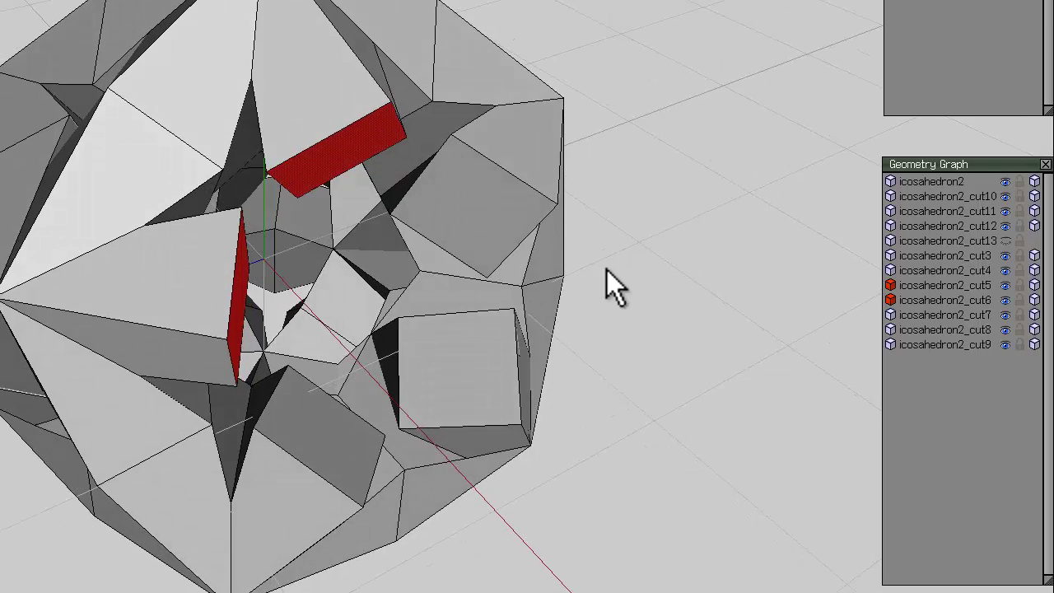
{"action": "key", "text": "space"}
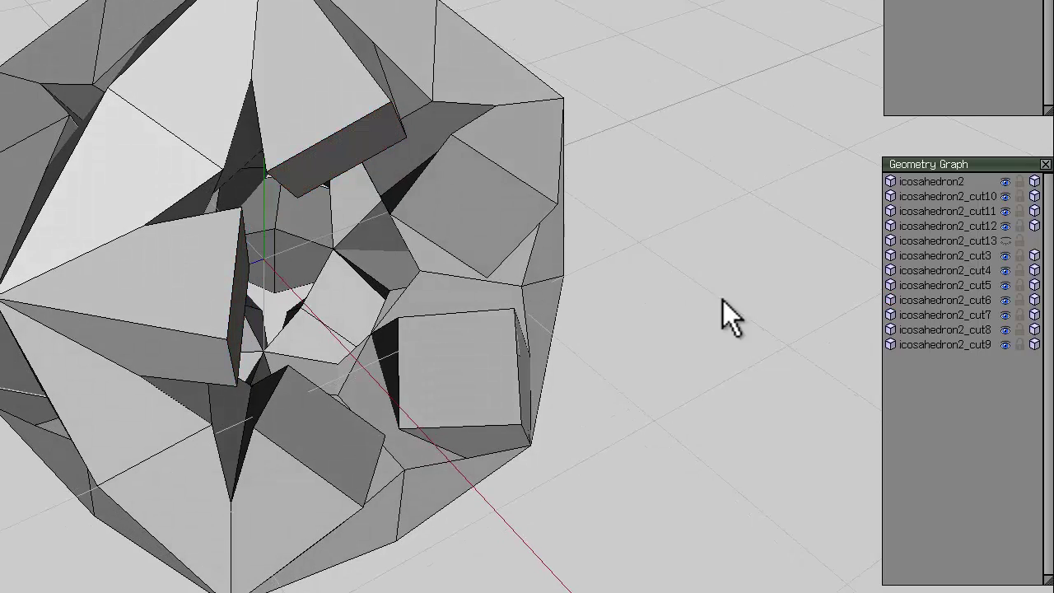
Step: Show the hidden star-shaped piece again and deselect it
{"action": "left_click", "coordinate": [1005, 240]}
{"action": "middle_click_drag", "start_coordinate": [264, 240], "coordinate": [264, 239]}
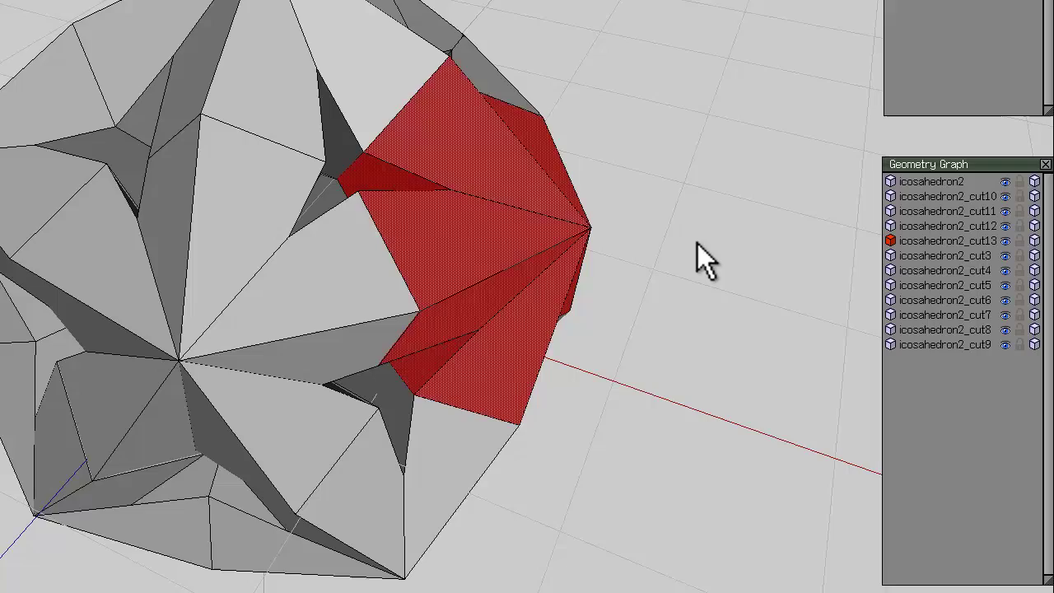
{"action": "key", "text": "space"}
Step: Select the outer centre vertex of each of the twelve star-shaped pieces, where its five beams meet
{"action": "middle_click_drag", "start_coordinate": [468, 58], "coordinate": [471, 75]}
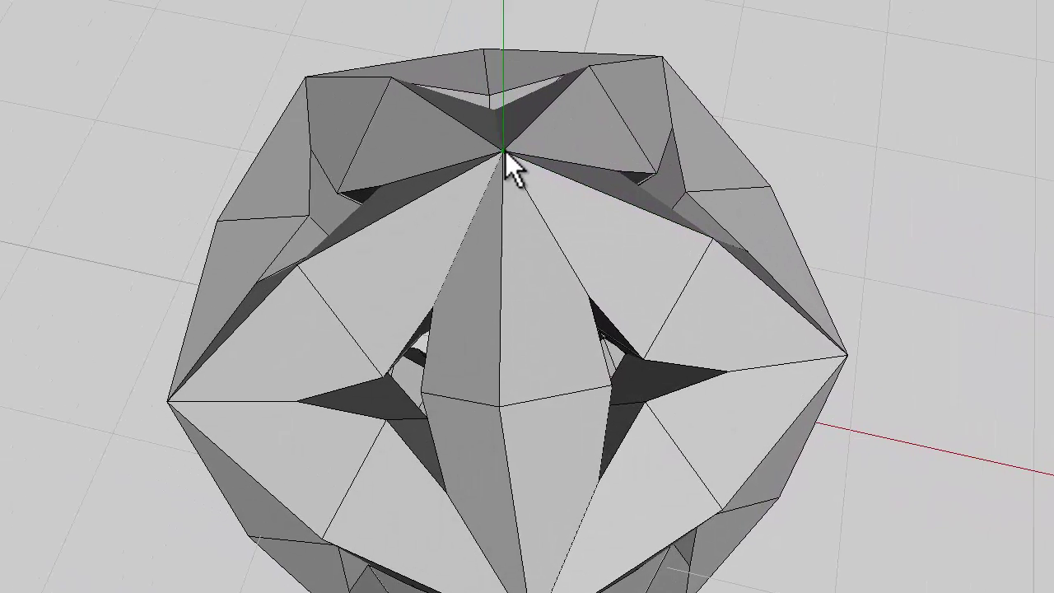
{"action": "left_click", "coordinate": [281, 63]}
{"action": "middle_click_drag", "start_coordinate": [279, 247], "coordinate": [277, 245]}
{"action": "middle_click_drag", "start_coordinate": [507, 350], "coordinate": [502, 94]}
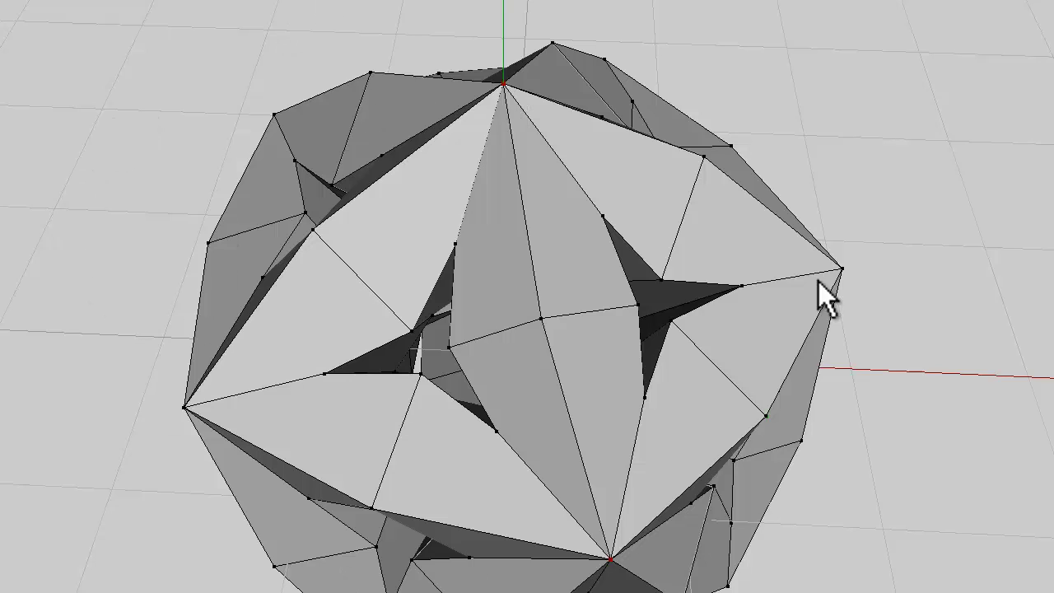
{"action": "left_click", "coordinate": [841, 269], "text": "shift"}
{"action": "middle_click_drag", "start_coordinate": [914, 320], "coordinate": [503, 335]}
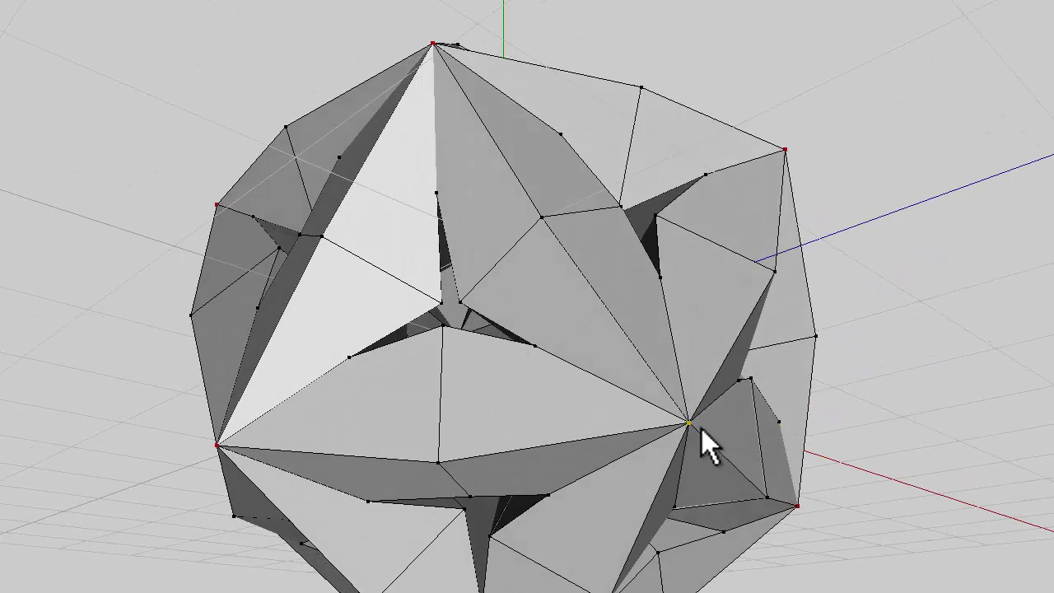
{"action": "middle_click_drag", "start_coordinate": [884, 299], "coordinate": [504, 332]}
Step: Add the inner centre vertices of the star-shaped pieces to the selection from inside the hollow frame
{"action": "scroll", "coordinate": [503, 332], "scroll_direction": "up", "scroll_amount": 10}
{"action": "scroll", "coordinate": [503, 333], "scroll_direction": "up", "scroll_amount": 1}
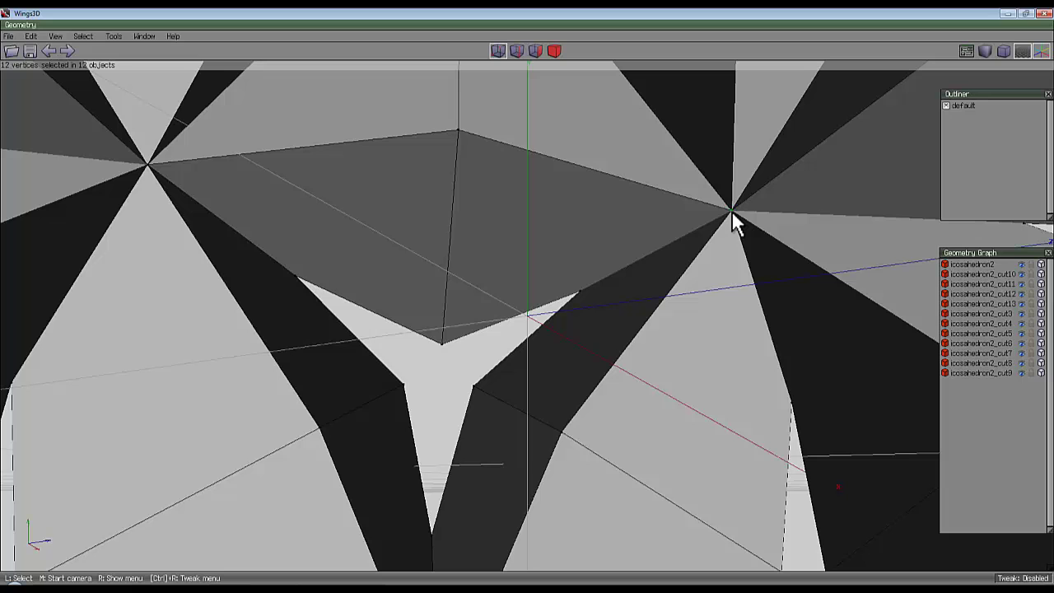
{"action": "left_click", "coordinate": [147, 164]}
{"action": "middle_click", "coordinate": [381, 238]}
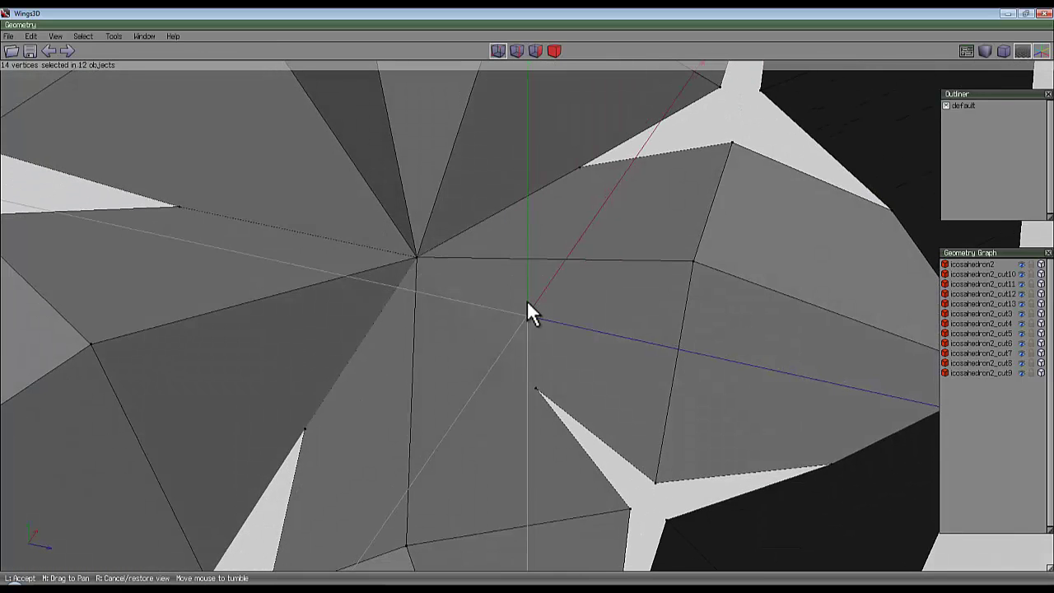
{"action": "left_click", "coordinate": [528, 304]}
{"action": "middle_click", "coordinate": [418, 256]}
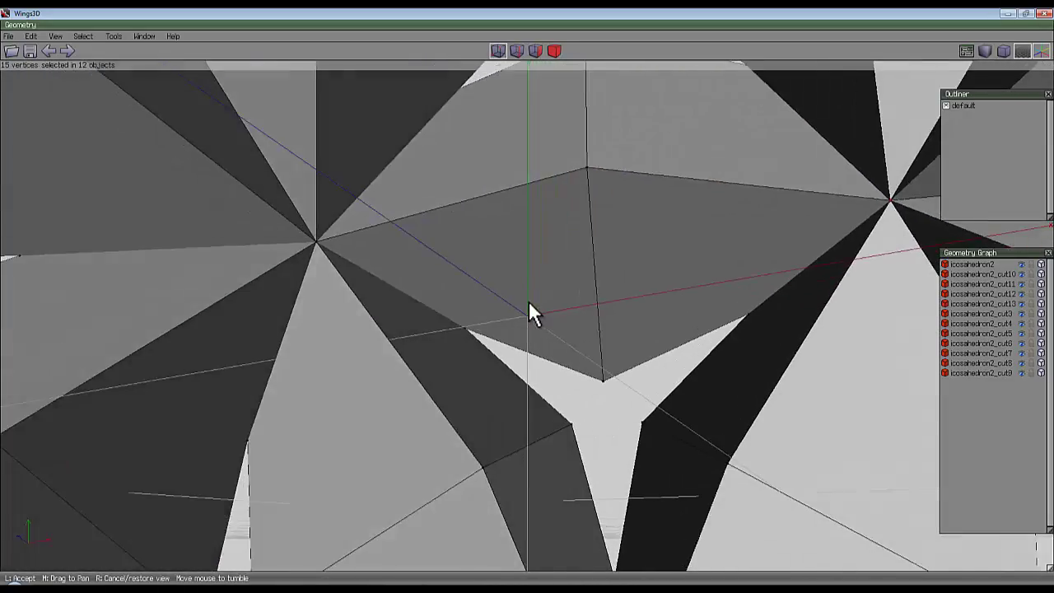
{"action": "left_click", "coordinate": [436, 234]}
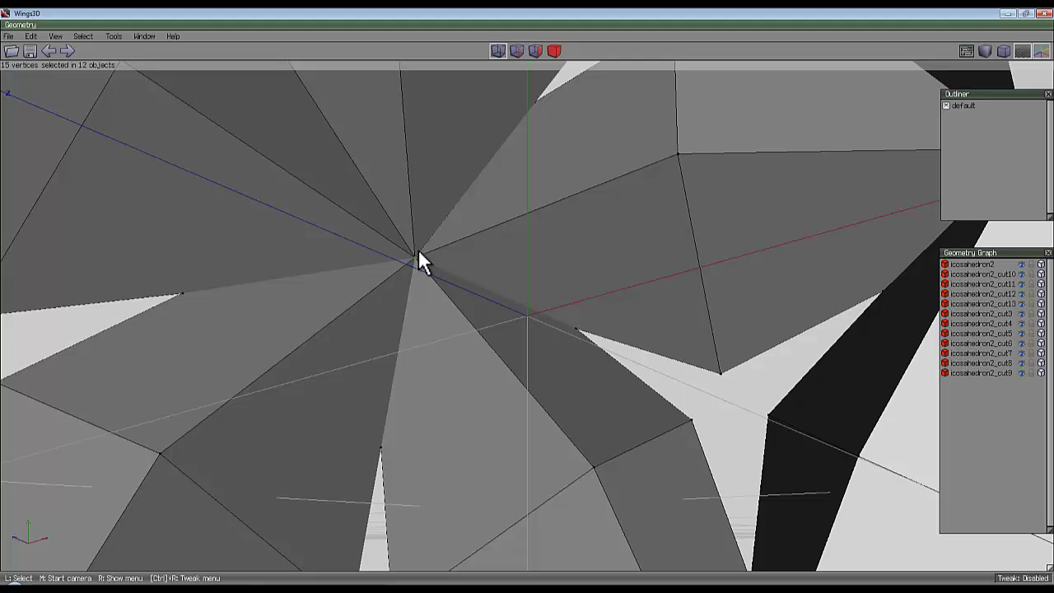
{"action": "middle_click", "coordinate": [399, 245]}
{"action": "left_click", "coordinate": [528, 302]}
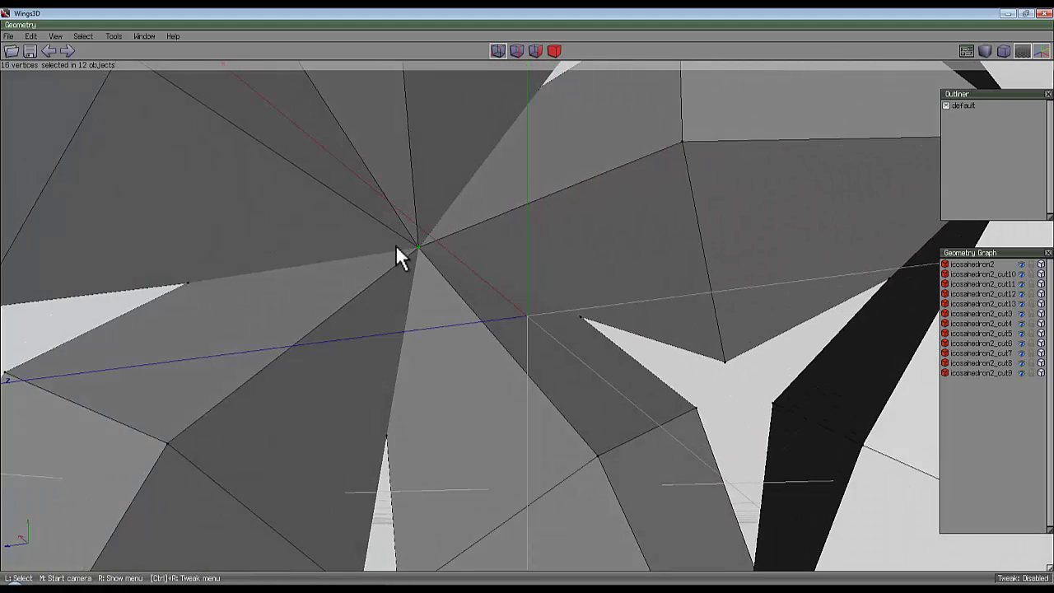
{"action": "middle_click", "coordinate": [412, 247]}
{"action": "left_click", "coordinate": [527, 265]}
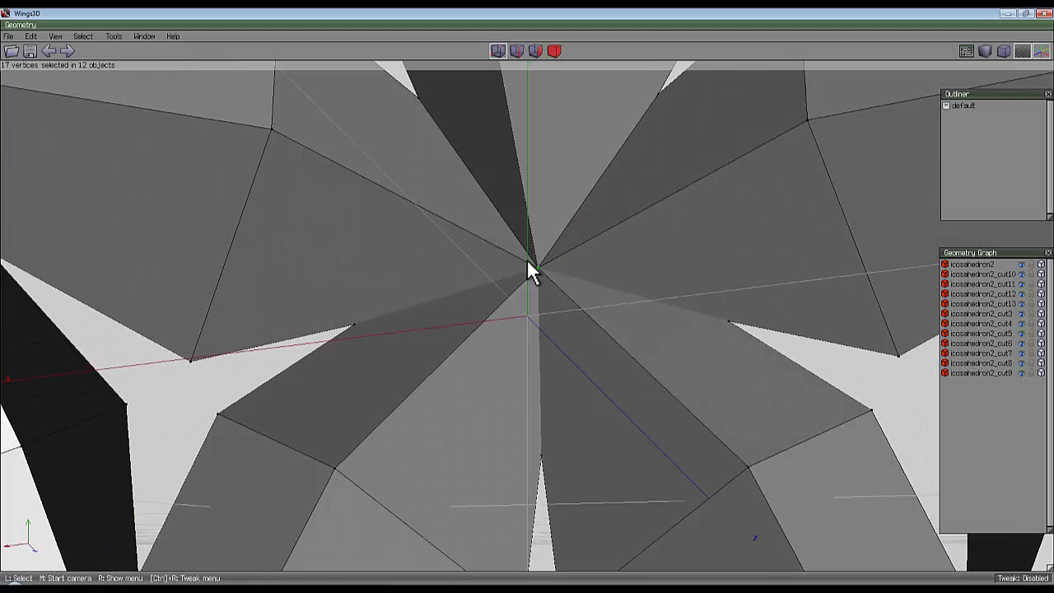
{"action": "middle_click", "coordinate": [525, 266]}
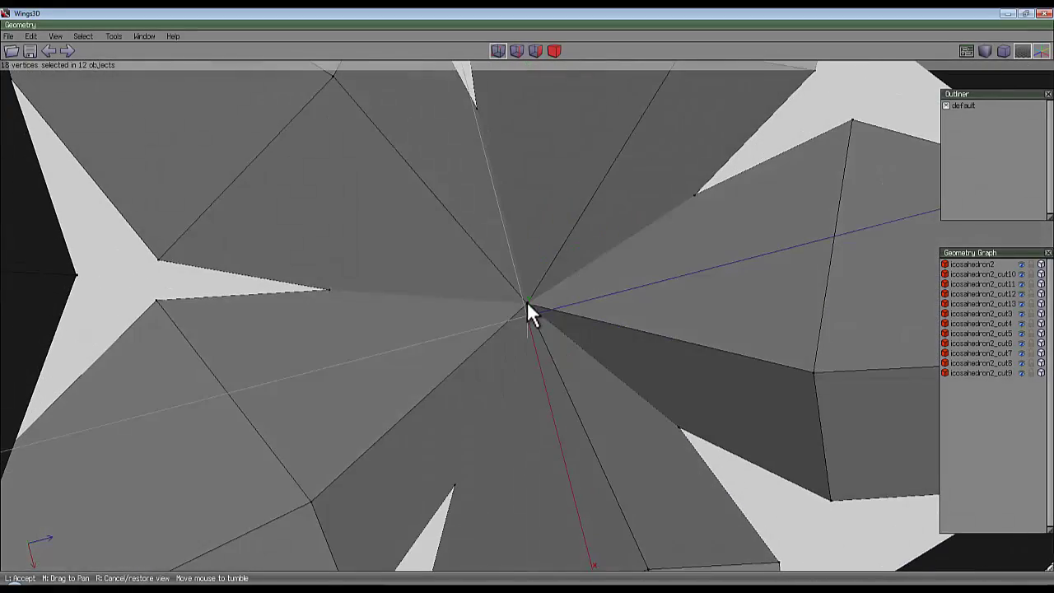
{"action": "left_click", "coordinate": [528, 313]}
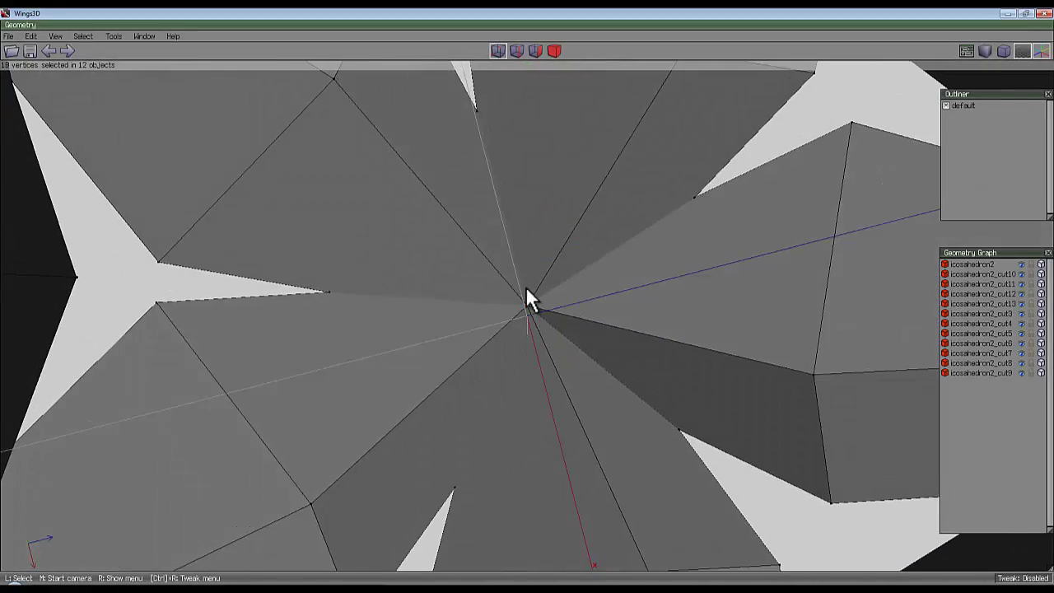
{"action": "middle_click", "coordinate": [527, 290]}
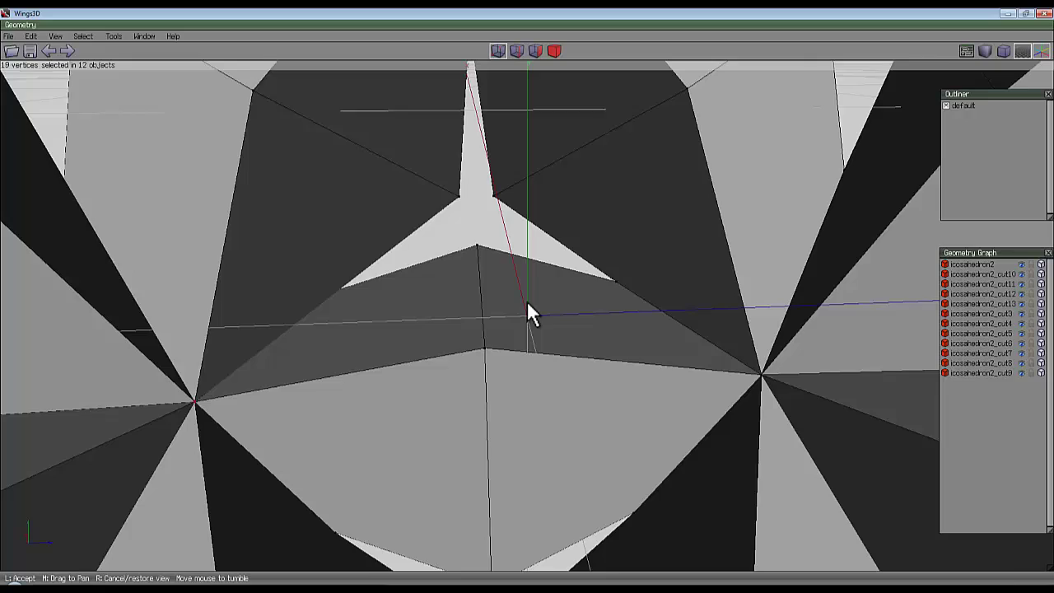
{"action": "left_click", "coordinate": [527, 313]}
{"action": "left_click", "coordinate": [773, 380]}
{"action": "middle_click", "coordinate": [774, 380]}
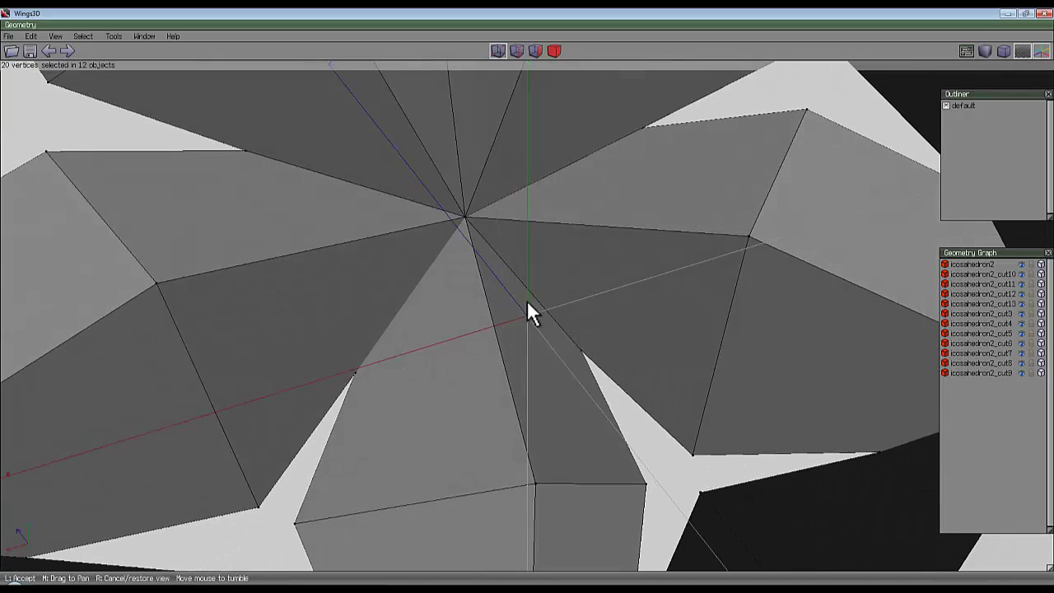
{"action": "left_click", "coordinate": [526, 310]}
{"action": "middle_click", "coordinate": [651, 262]}
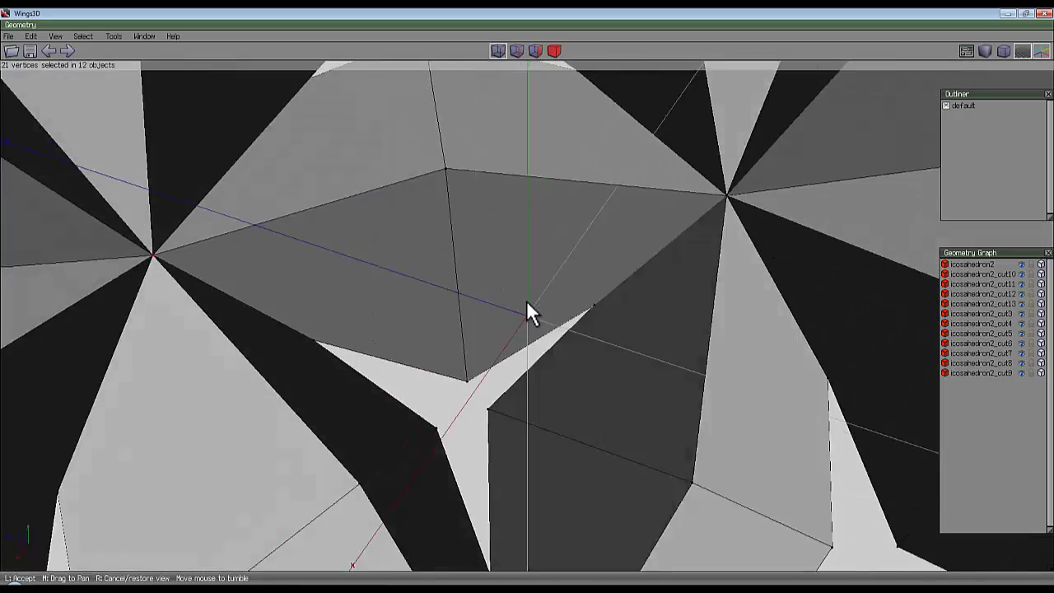
{"action": "middle_click", "coordinate": [703, 249]}
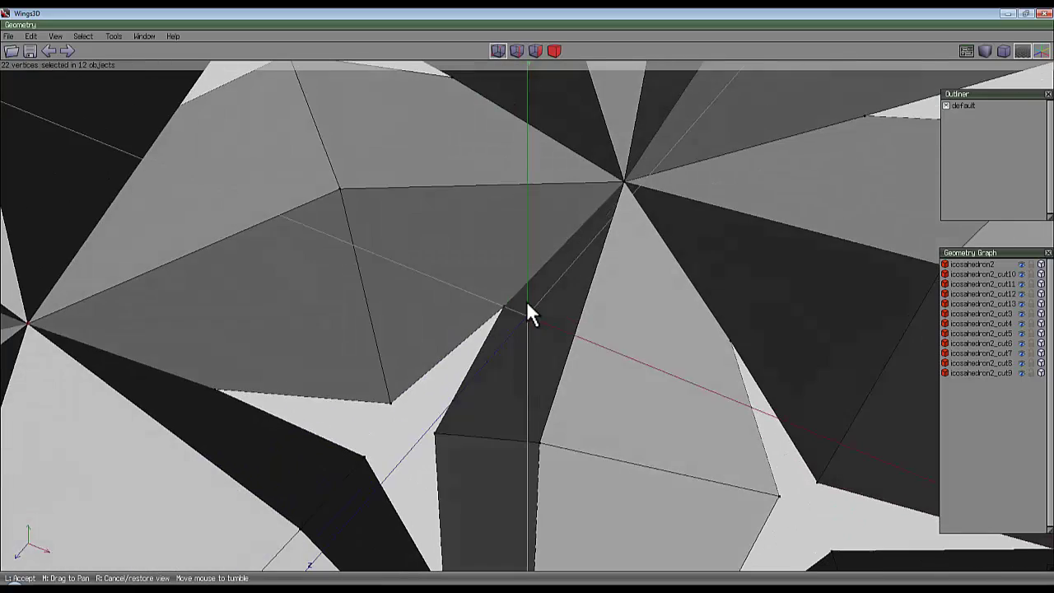
{"action": "left_click", "coordinate": [527, 313]}
{"action": "middle_click", "coordinate": [712, 249]}
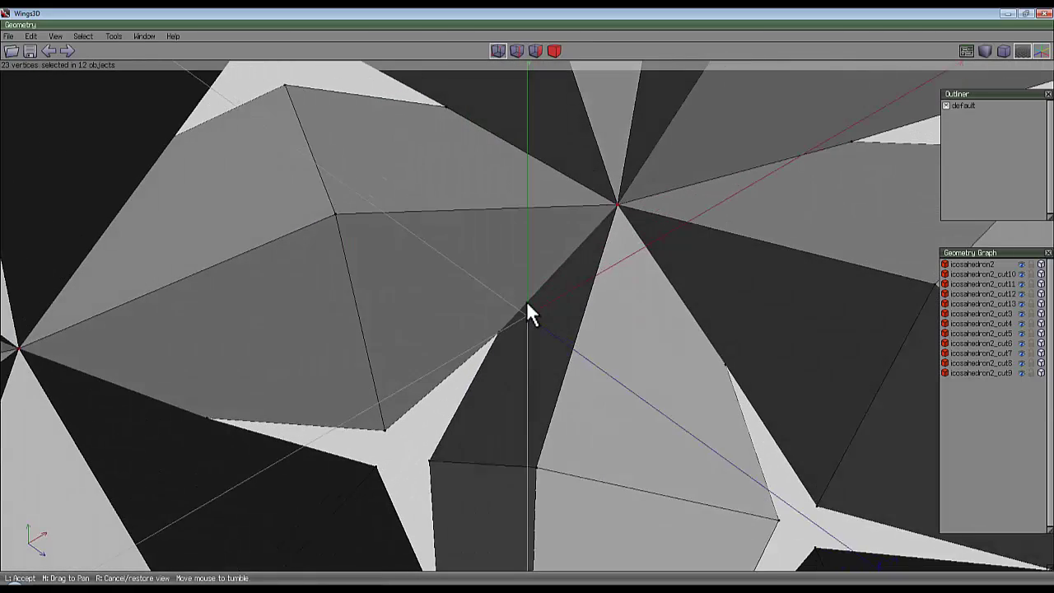
{"action": "left_click", "coordinate": [527, 313]}
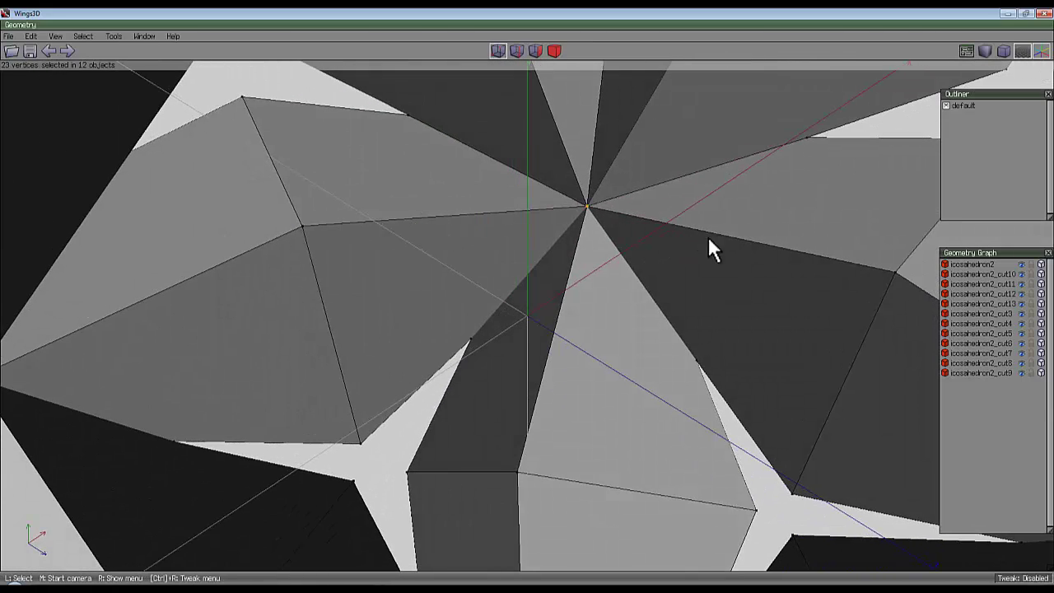
{"action": "middle_click", "coordinate": [771, 272]}
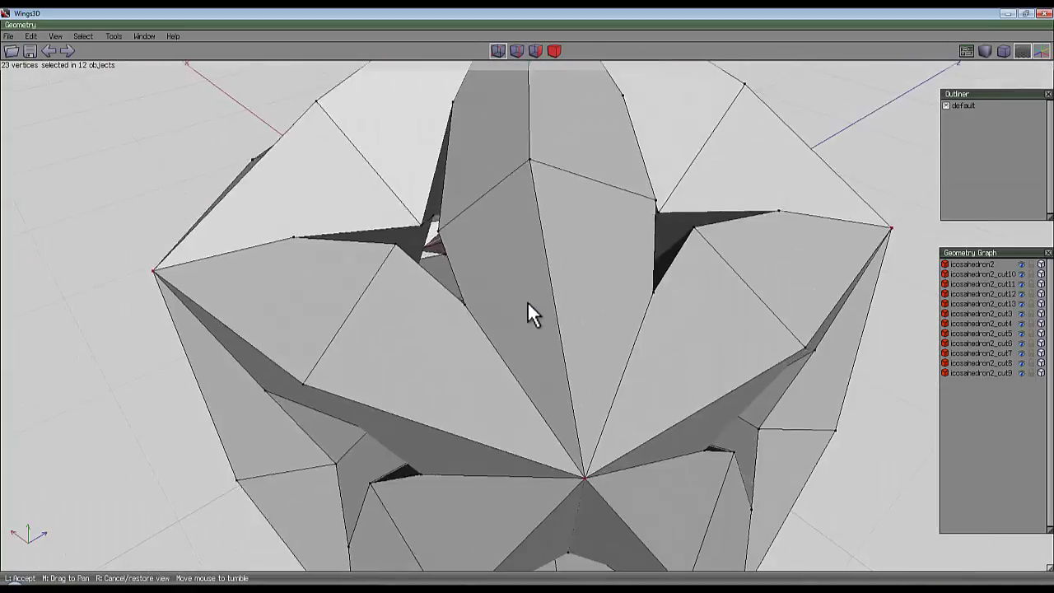
Step: Convert the vertex selection to adjacent faces, inspect the inside of the frame for unselected faces, and undo the conversion
{"action": "scroll", "coordinate": [530, 313], "scroll_direction": "down", "scroll_amount": 5}
{"action": "left_click", "coordinate": [529, 313]}
{"action": "left_click", "coordinate": [535, 51]}
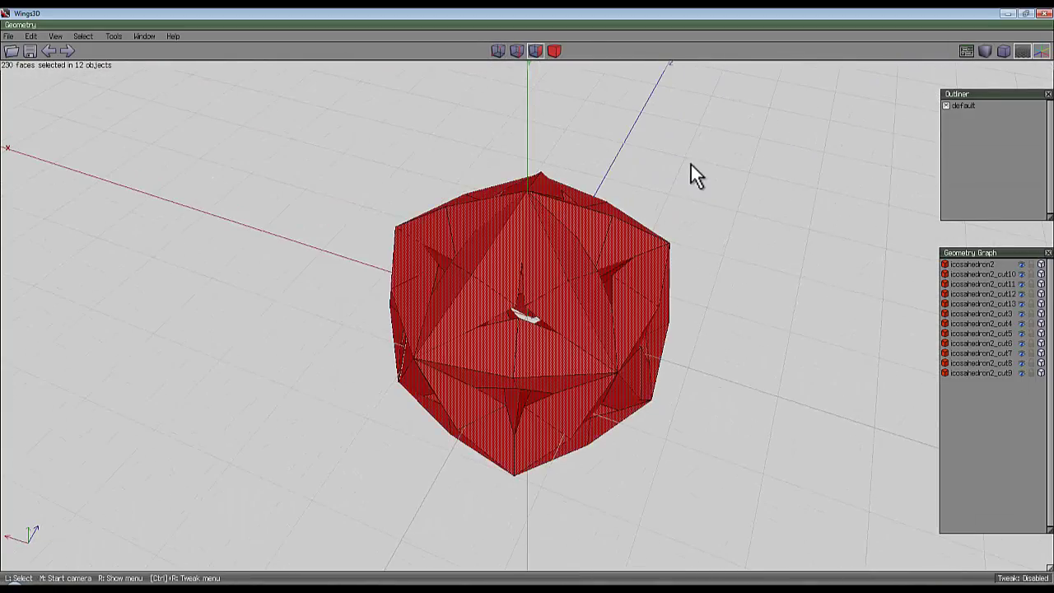
{"action": "middle_click", "coordinate": [691, 169]}
{"action": "scroll", "coordinate": [529, 313], "scroll_direction": "up", "scroll_amount": 8}
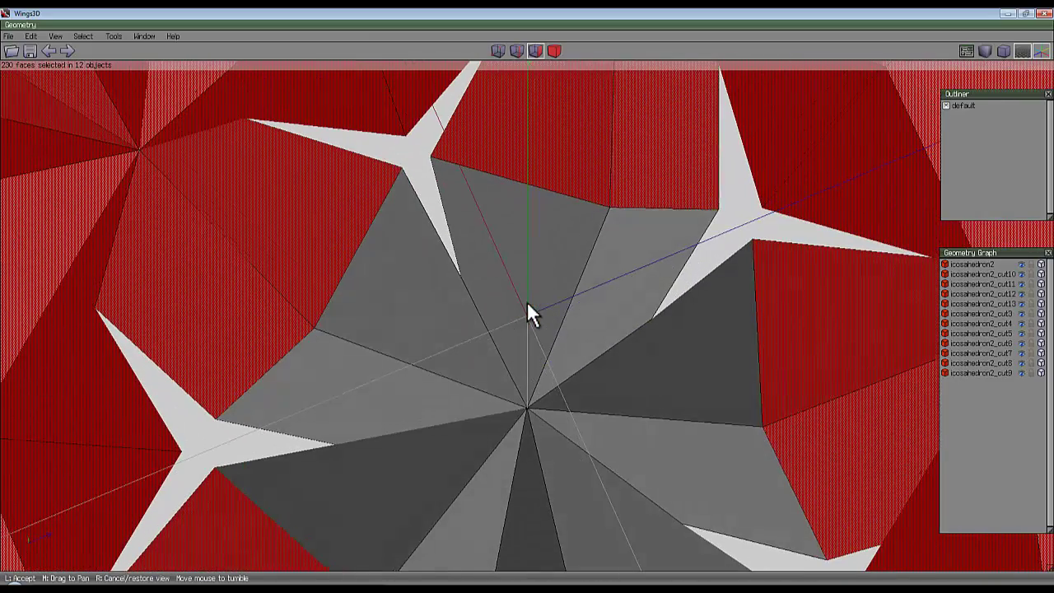
{"action": "left_click", "coordinate": [529, 313]}
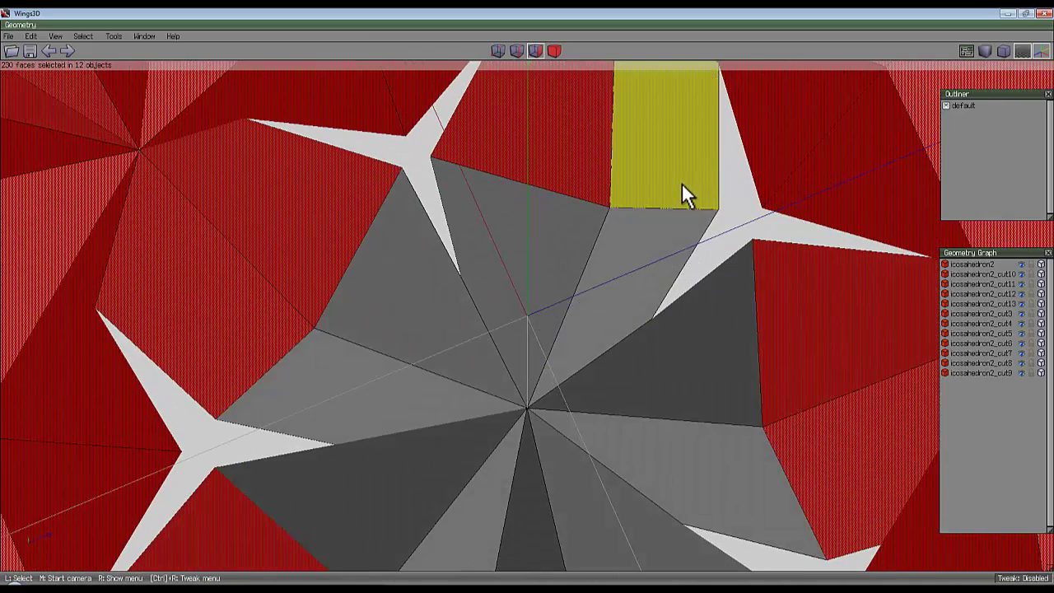
{"action": "key", "text": "ctrl+z"}
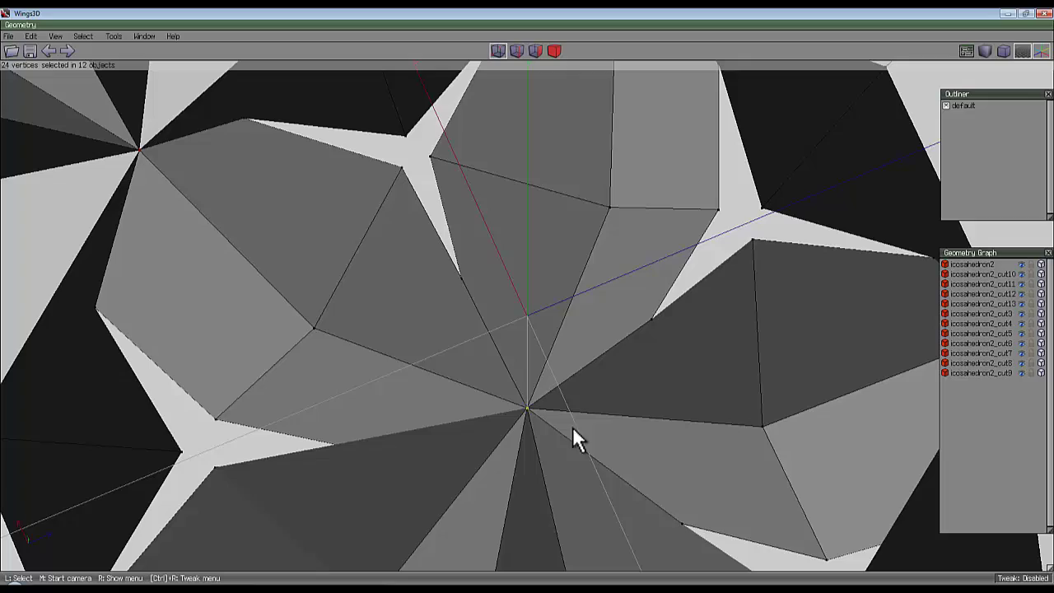
Step: Add the missed inner centre vertex to the selection and convert all selected vertices to their adjacent faces
{"action": "left_click", "coordinate": [535, 51]}
{"action": "scroll", "coordinate": [550, 177], "scroll_direction": "down", "scroll_amount": 5}
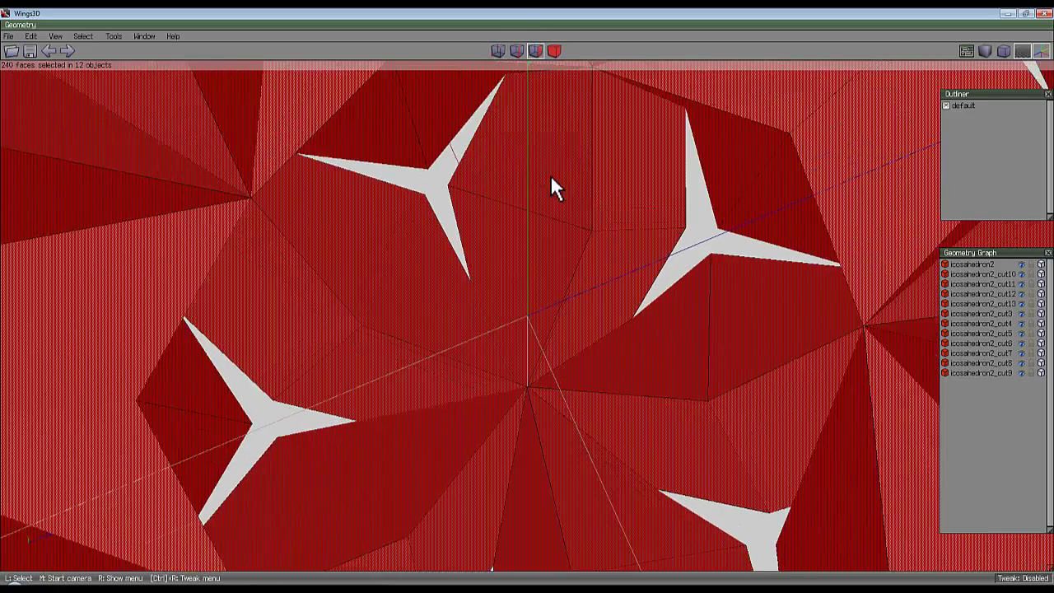
{"action": "scroll", "coordinate": [548, 186], "scroll_direction": "down", "scroll_amount": 5}
Step: Hide one star-shaped piece to check which faces at the cut beam ends are left out of the selection
{"action": "middle_click", "coordinate": [527, 313]}
{"action": "scroll", "coordinate": [527, 313], "scroll_direction": "up", "scroll_amount": 8}
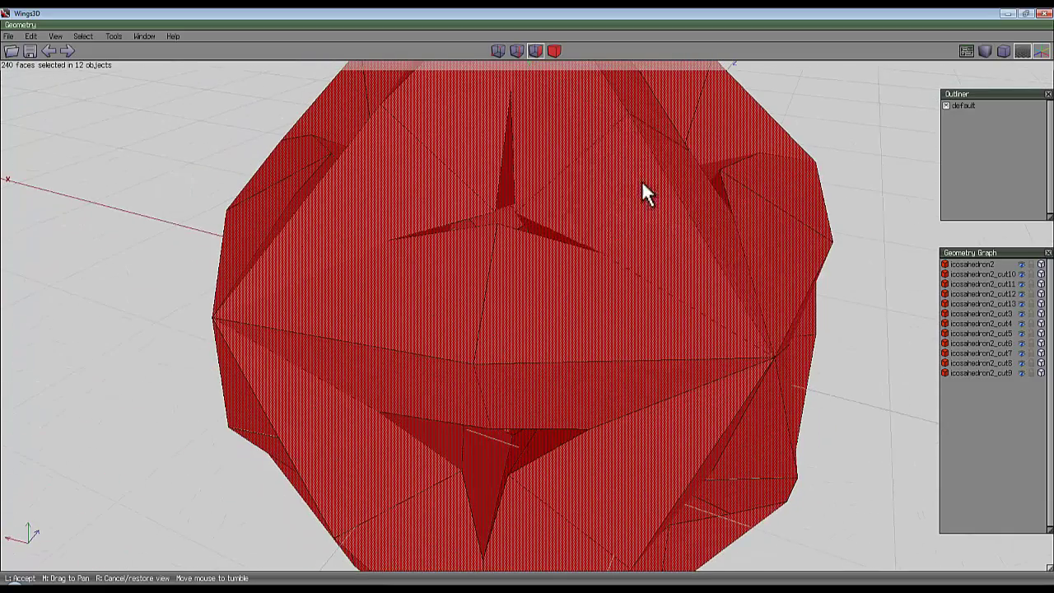
{"action": "left_click", "coordinate": [641, 187]}
{"action": "left_click", "coordinate": [1026, 287]}
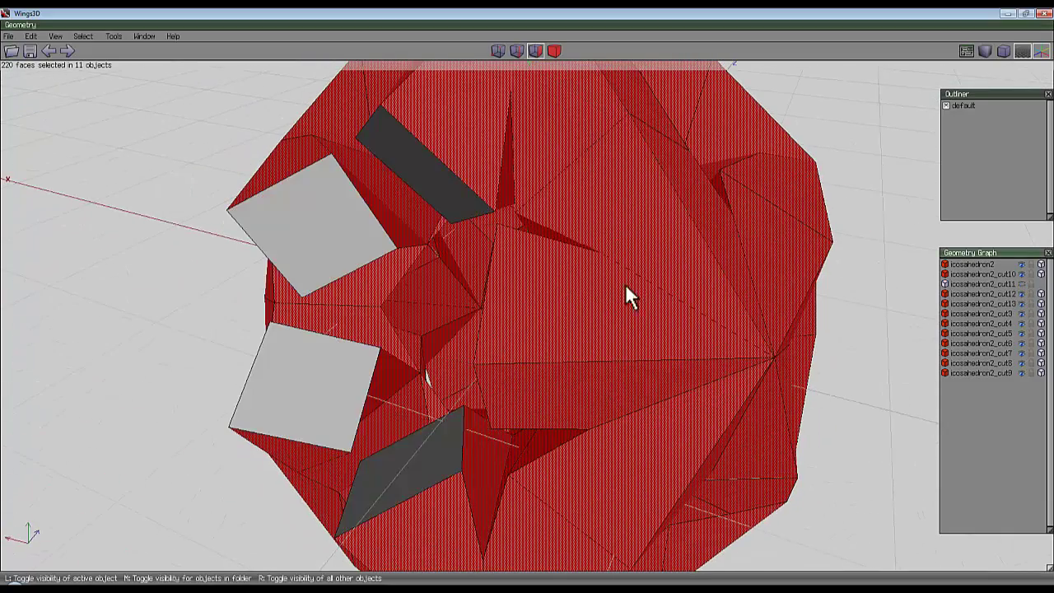
Step: Look into the frame at the five unselected cut ends and make the hidden star-shaped piece visible again
{"action": "middle_click", "coordinate": [819, 124]}
{"action": "left_click", "coordinate": [587, 150]}
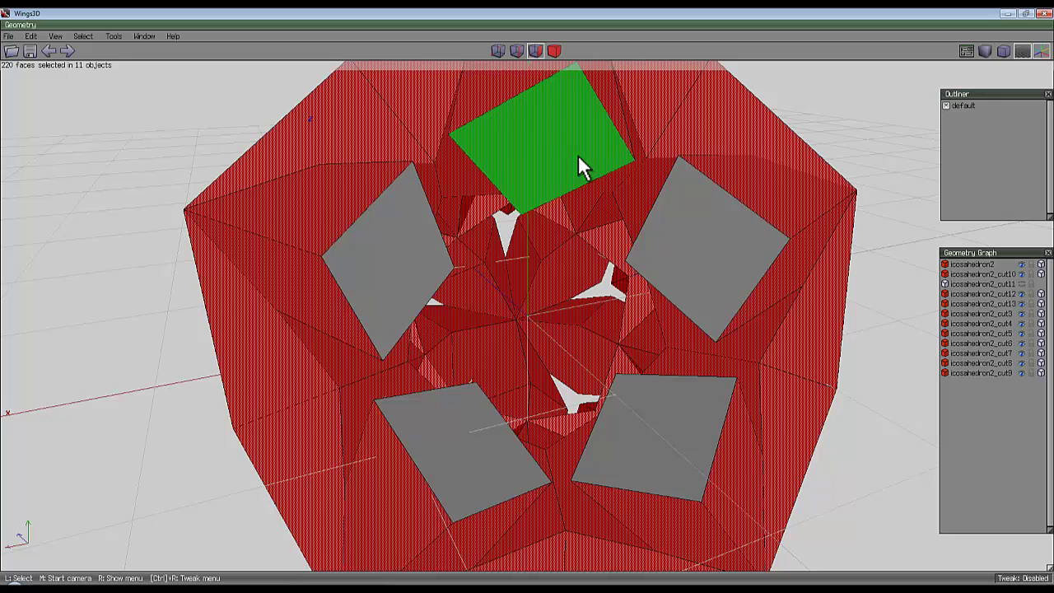
{"action": "left_click", "coordinate": [1023, 284]}
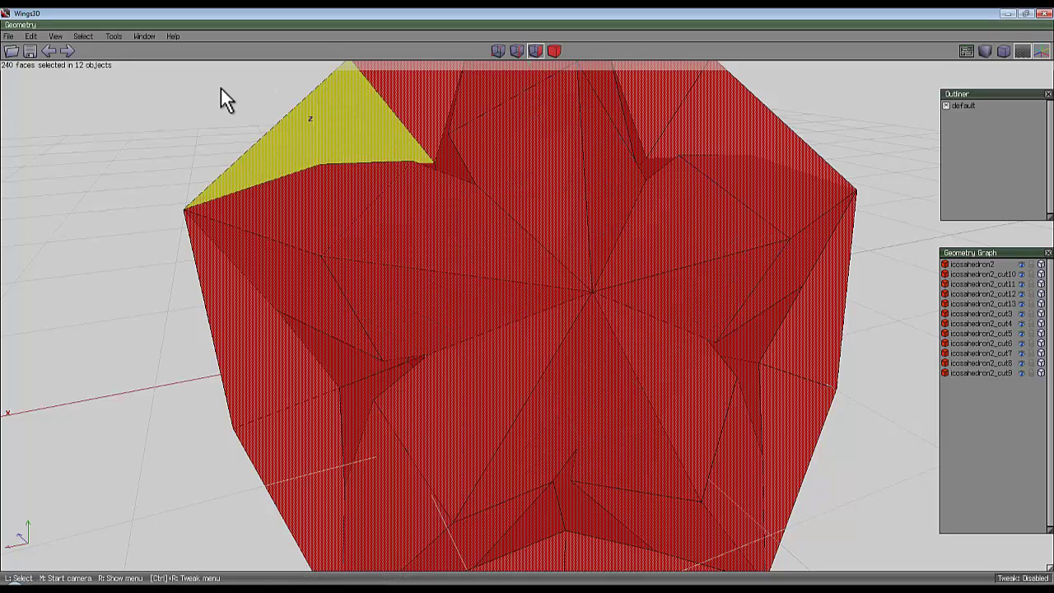
Step: Invert the face selection so that only the cut beam ends of all pieces are selected
{"action": "left_click", "coordinate": [83, 36]}
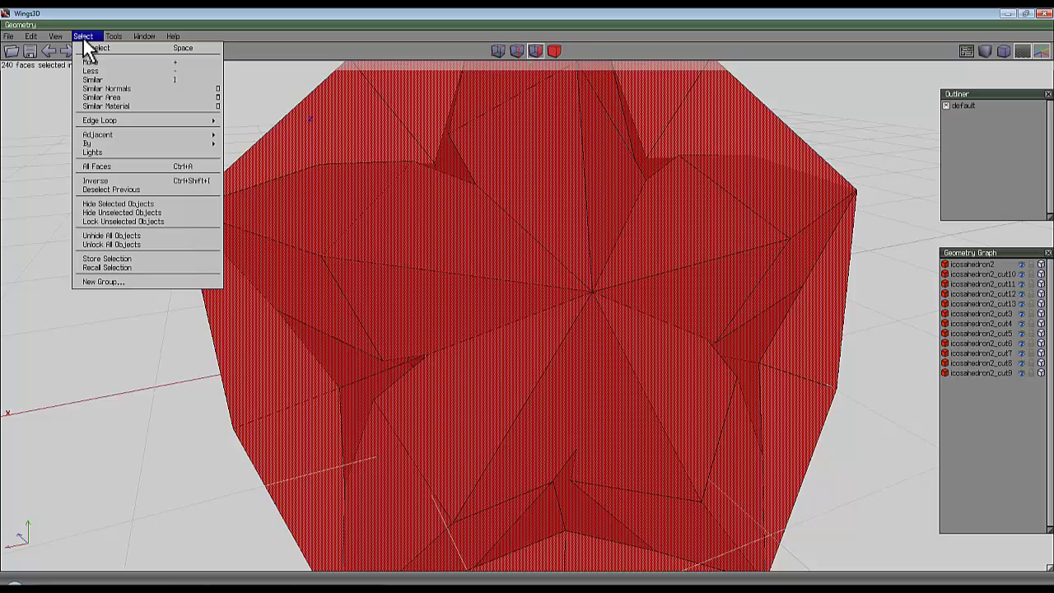
{"action": "left_click", "coordinate": [112, 185]}
{"action": "middle_click", "coordinate": [436, 193]}
{"action": "scroll", "coordinate": [527, 303], "scroll_direction": "down", "scroll_amount": 4}
{"action": "left_click", "coordinate": [527, 303]}
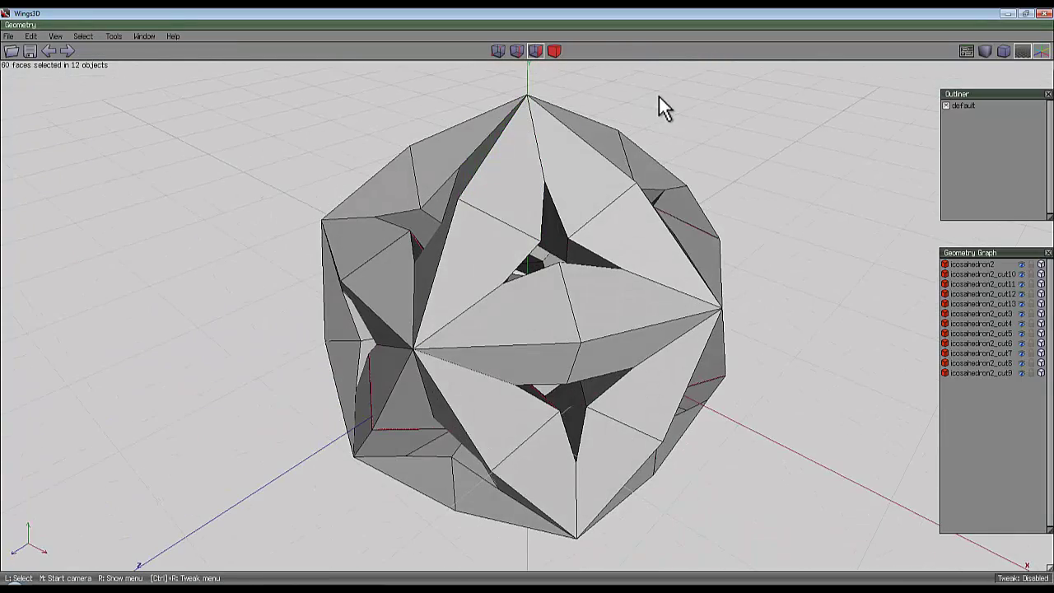
Step: Rotate the selected cut-end faces about their normals to twist the beams
{"action": "right_click", "coordinate": [646, 106]}
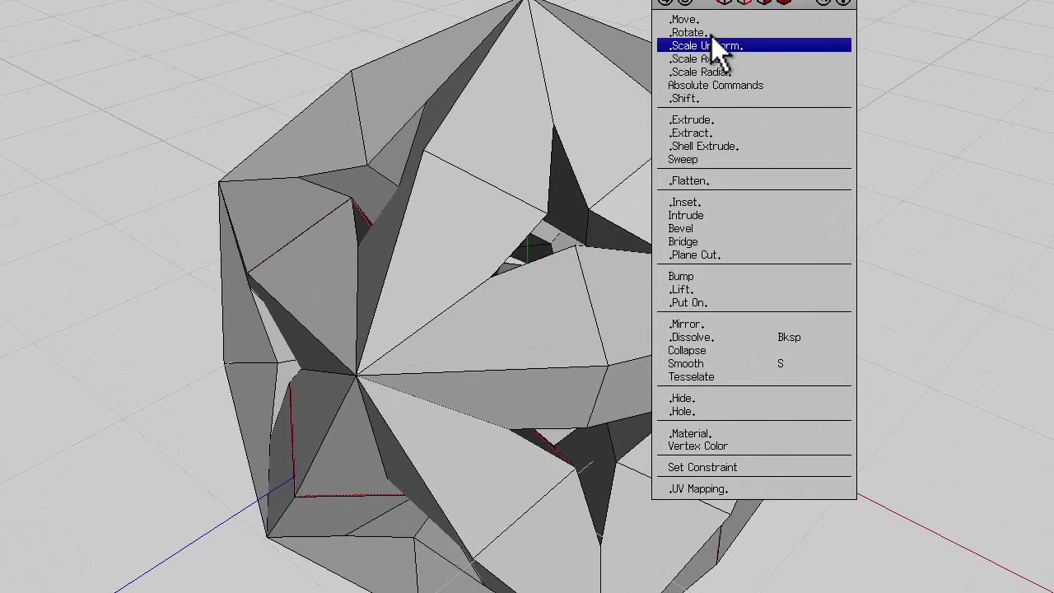
{"action": "left_click", "coordinate": [711, 33]}
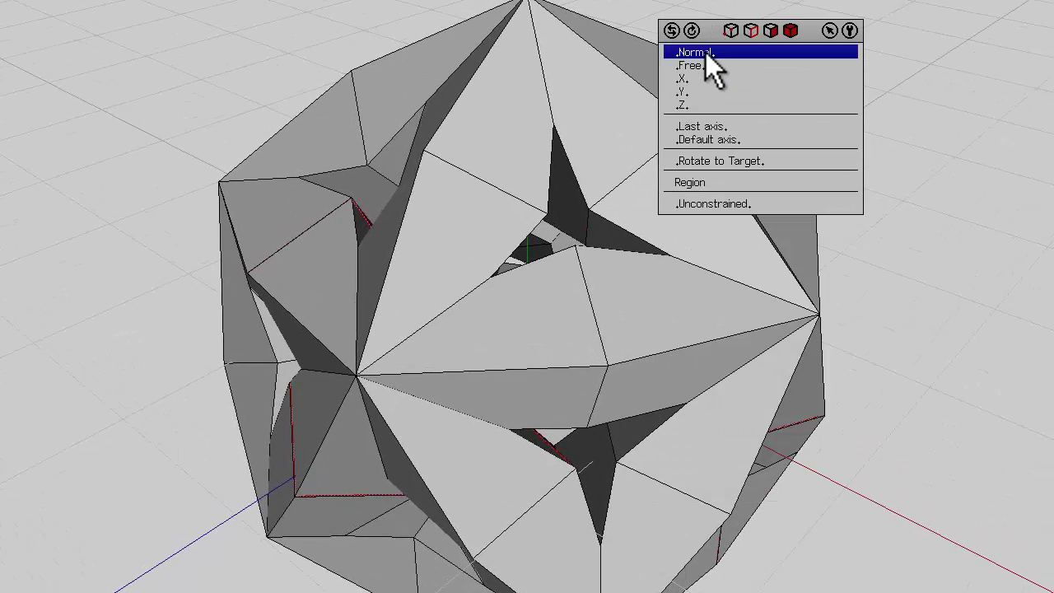
{"action": "left_click", "coordinate": [698, 53]}
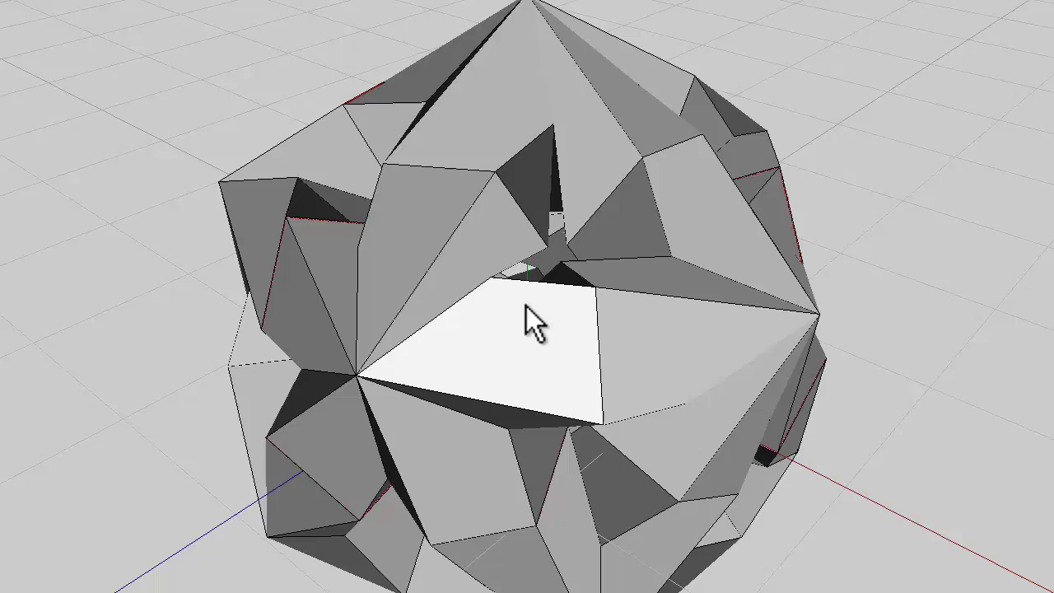
{"action": "left_click", "coordinate": [527, 305]}
{"action": "middle_click", "coordinate": [703, 50]}
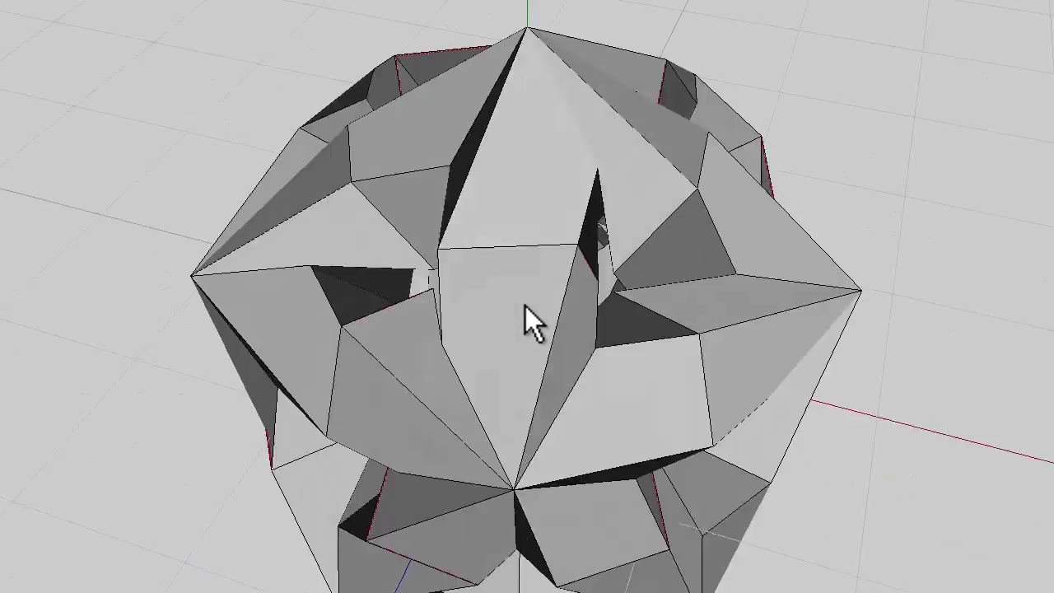
Step: Combine all the star-shaped pieces into one object and weld their coinciding vertices at the beam joints
{"action": "middle_click_drag", "start_coordinate": [535, 323], "coordinate": [535, 323]}
{"action": "key", "text": "ctrl+a"}
{"action": "right_click", "coordinate": [658, 2]}
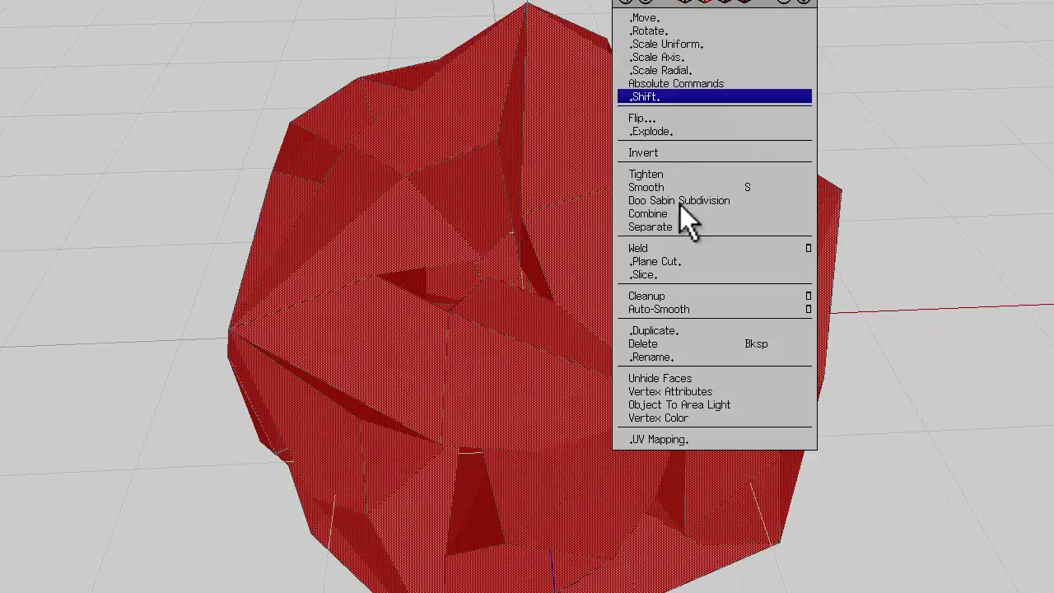
{"action": "left_click", "coordinate": [670, 243]}
{"action": "middle_click", "coordinate": [670, 242]}
{"action": "scroll", "coordinate": [529, 308], "scroll_direction": "down", "scroll_amount": 5}
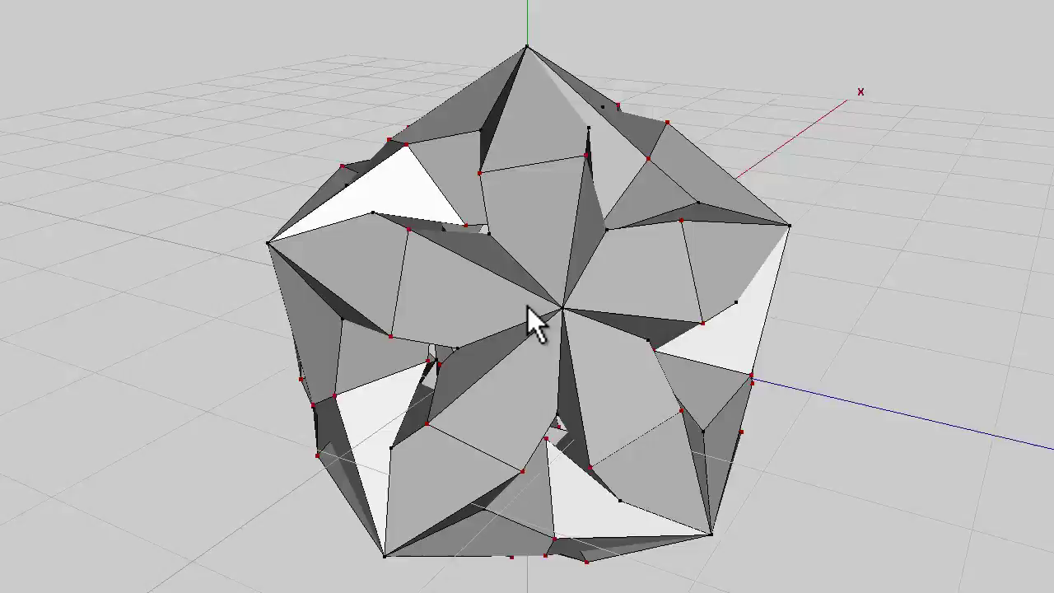
Step: Smooth the whole welded frame twice and clear the selection
{"action": "scroll", "coordinate": [529, 308], "scroll_direction": "up", "scroll_amount": 6}
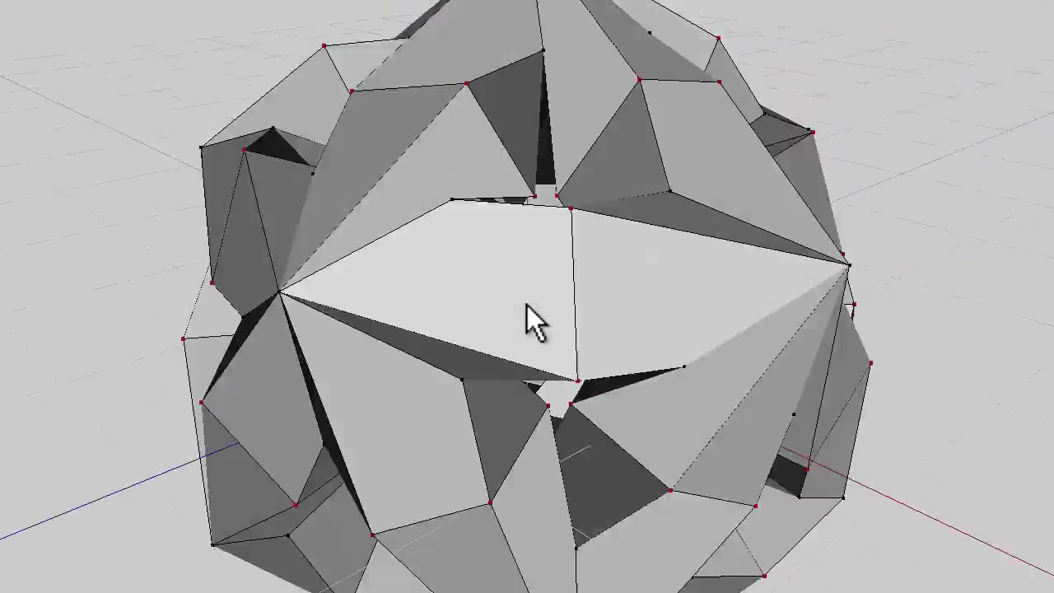
{"action": "scroll", "coordinate": [525, 304], "scroll_direction": "down", "scroll_amount": 3}
{"action": "middle_click_drag", "start_coordinate": [527, 307], "coordinate": [527, 306]}
{"action": "key", "text": "ctrl+a"}
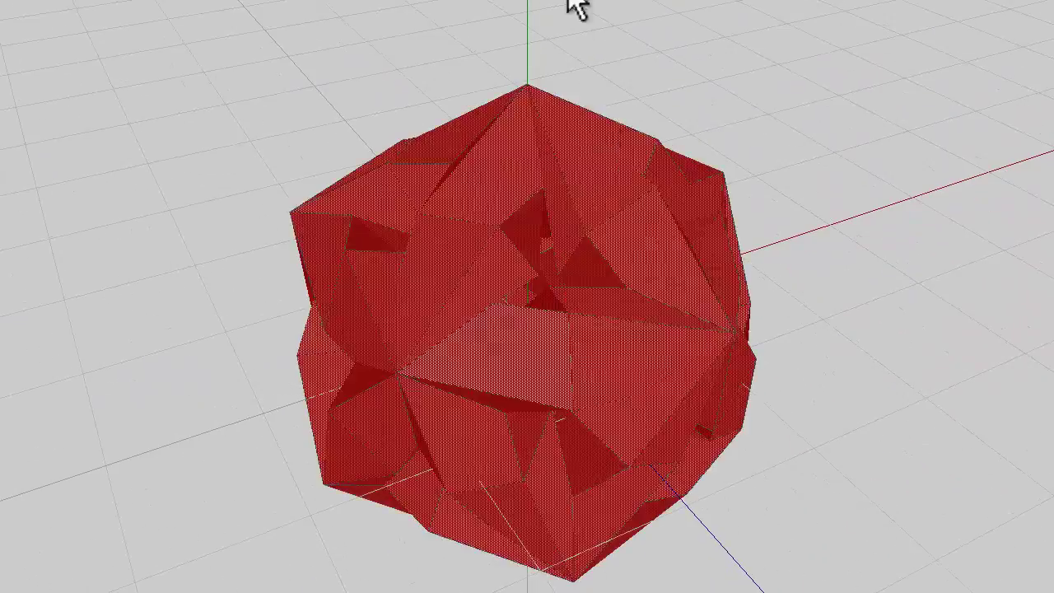
{"action": "key", "text": "s"}
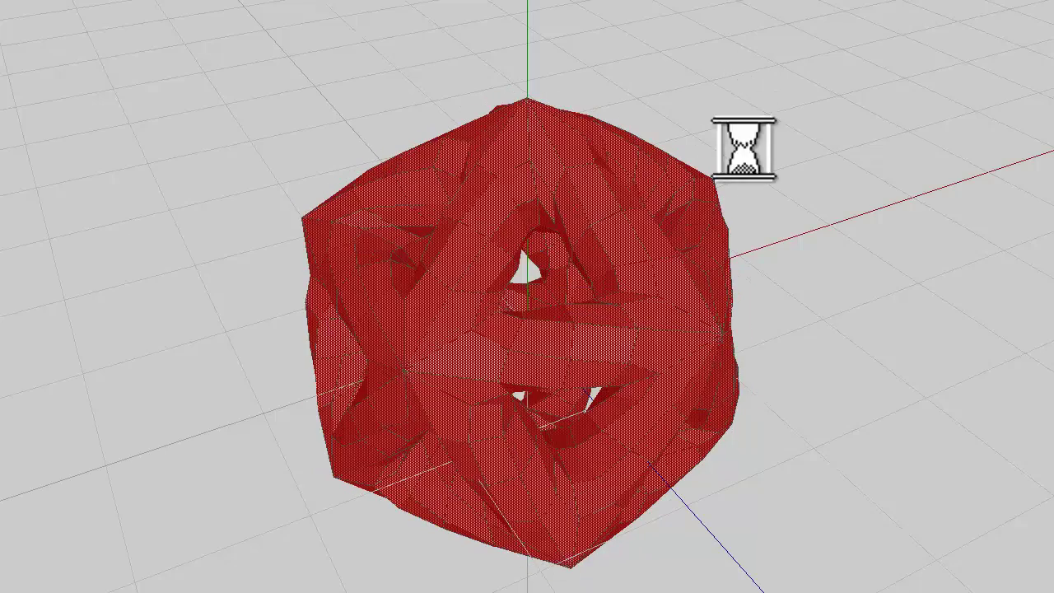
{"action": "key", "text": "space"}
{"action": "middle_click", "coordinate": [707, 82]}
{"action": "scroll", "coordinate": [527, 306], "scroll_direction": "up", "scroll_amount": 5}
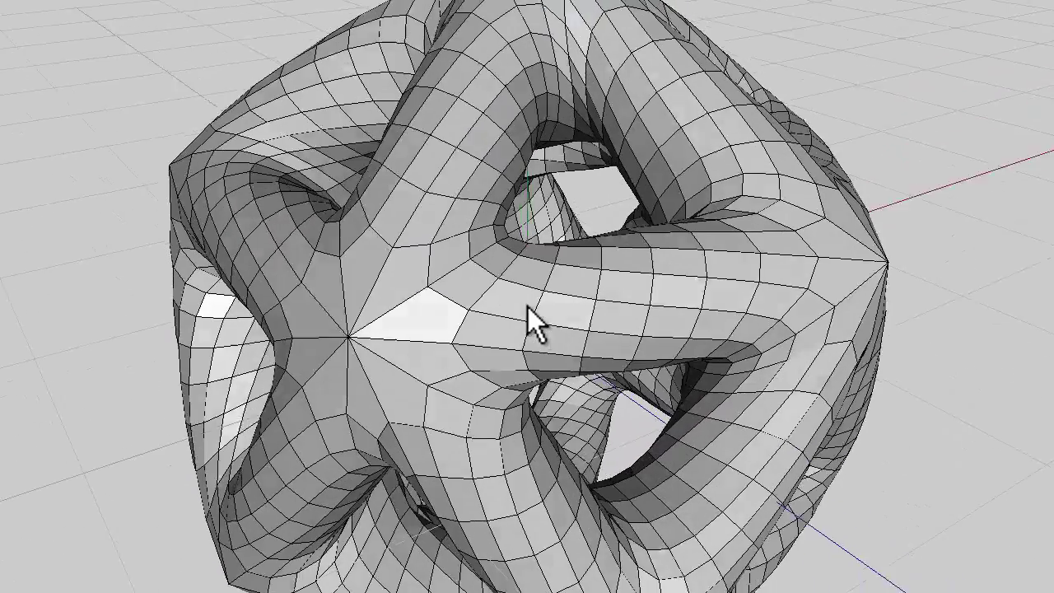
Step: Select the matching edge loops that zigzag along the beams all around the smoothed frame
{"action": "key", "text": "e"}
{"action": "scroll", "coordinate": [583, 45], "scroll_direction": "up", "scroll_amount": 3}
{"action": "middle_click", "coordinate": [584, 43]}
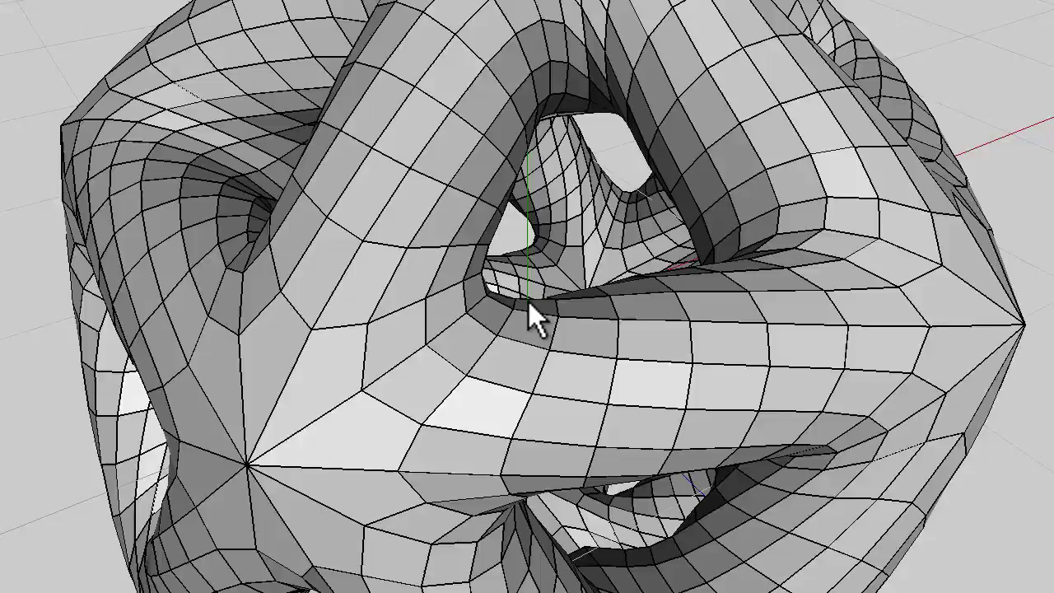
{"action": "scroll", "coordinate": [526, 306], "scroll_direction": "down", "scroll_amount": 3}
{"action": "middle_click_drag", "start_coordinate": [531, 321], "coordinate": [581, 17]}
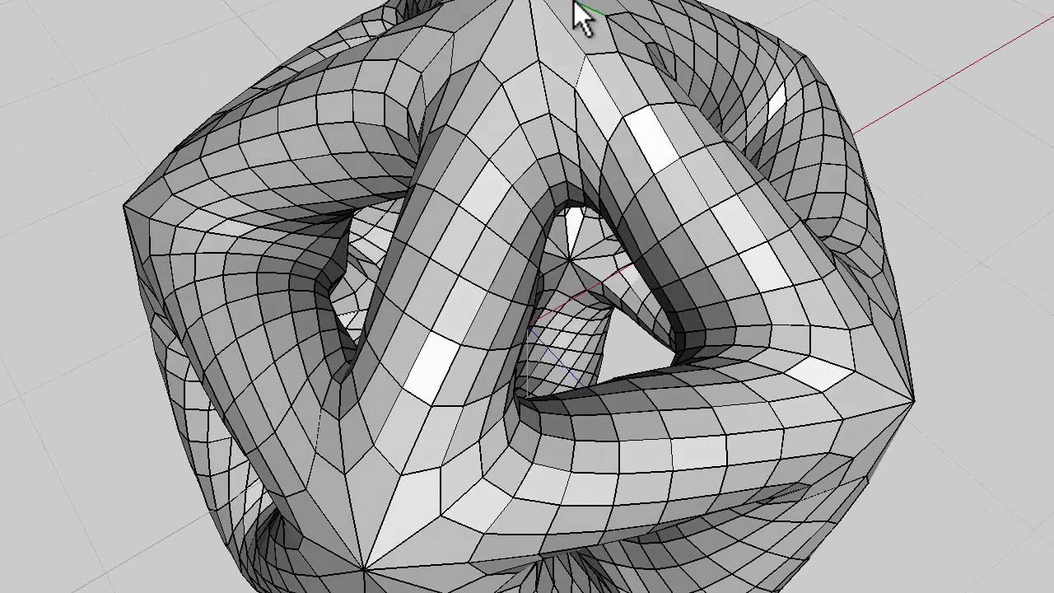
{"action": "double_click", "coordinate": [561, 128]}
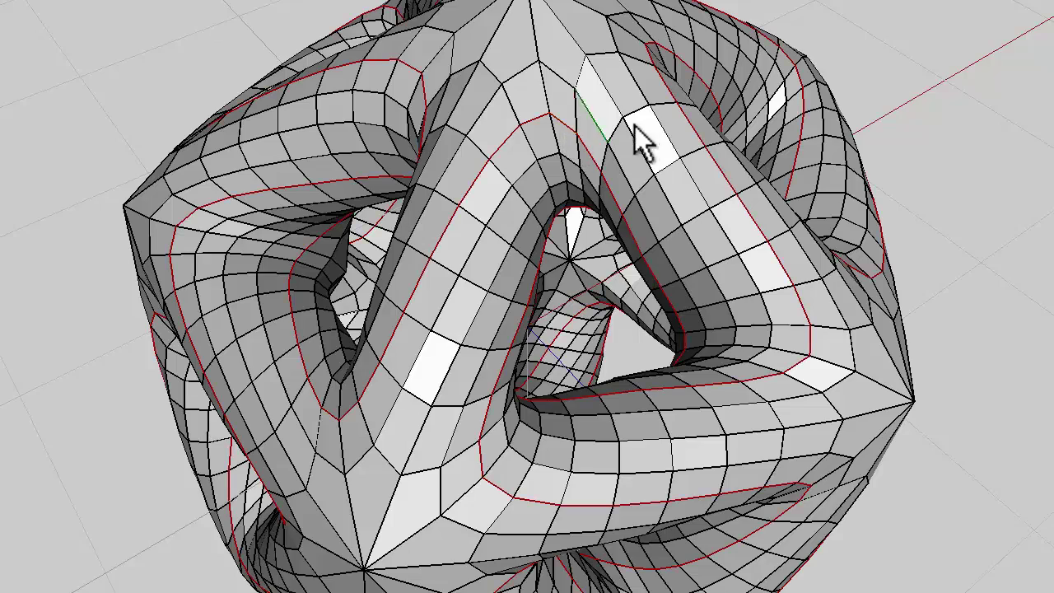
{"action": "middle_click_drag", "start_coordinate": [766, 69], "coordinate": [527, 308]}
Step: Try bevelling the selected edge loops into narrow face strips, inspect them around the frame, and undo the bevel
{"action": "right_click", "coordinate": [800, 20]}
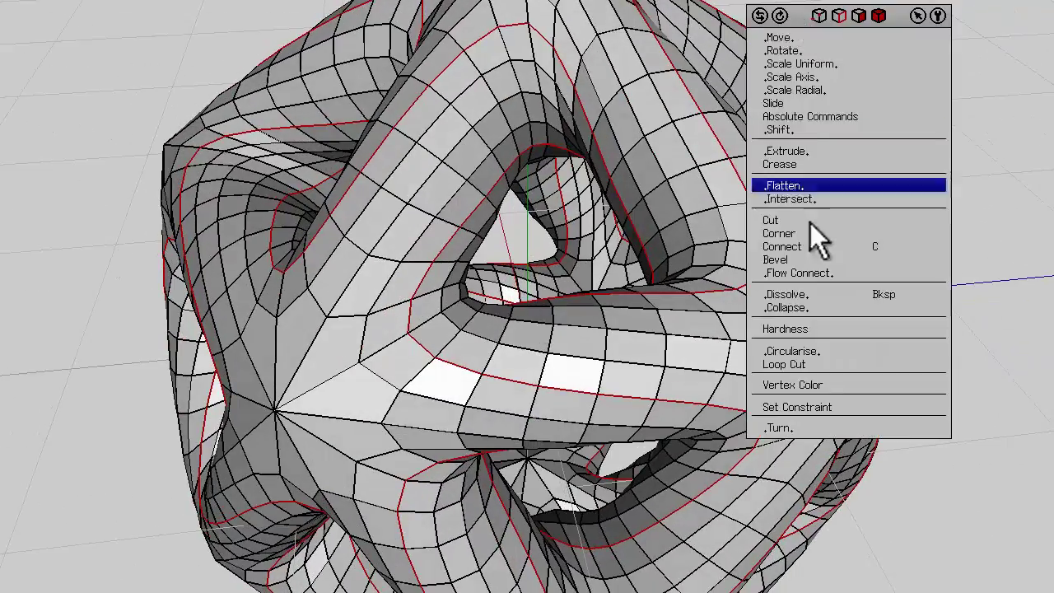
{"action": "left_click", "coordinate": [809, 260]}
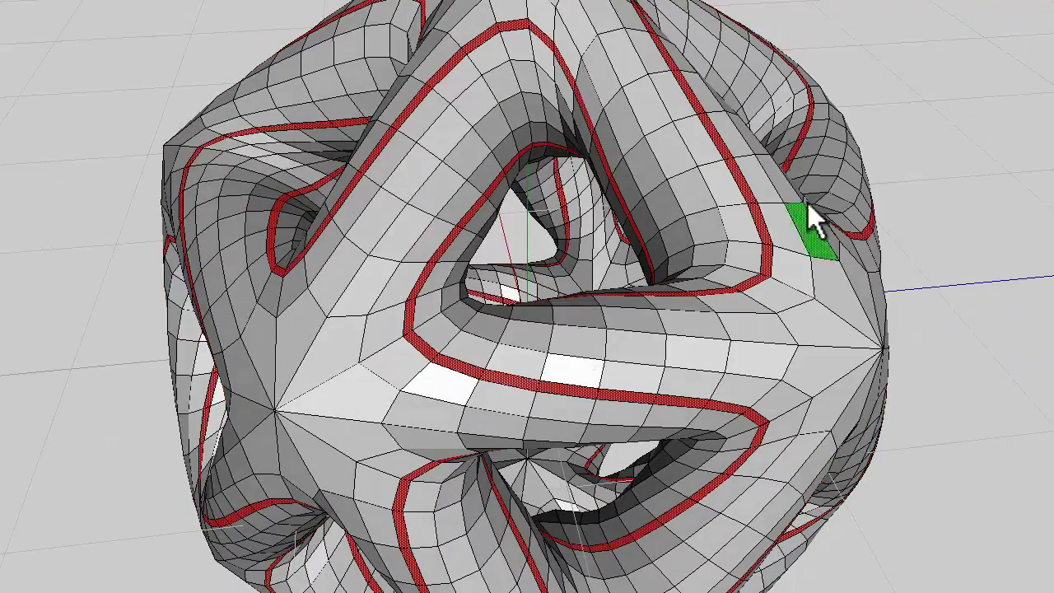
{"action": "middle_click_drag", "start_coordinate": [809, 206], "coordinate": [536, 318]}
{"action": "middle_click_drag", "start_coordinate": [791, 148], "coordinate": [536, 317]}
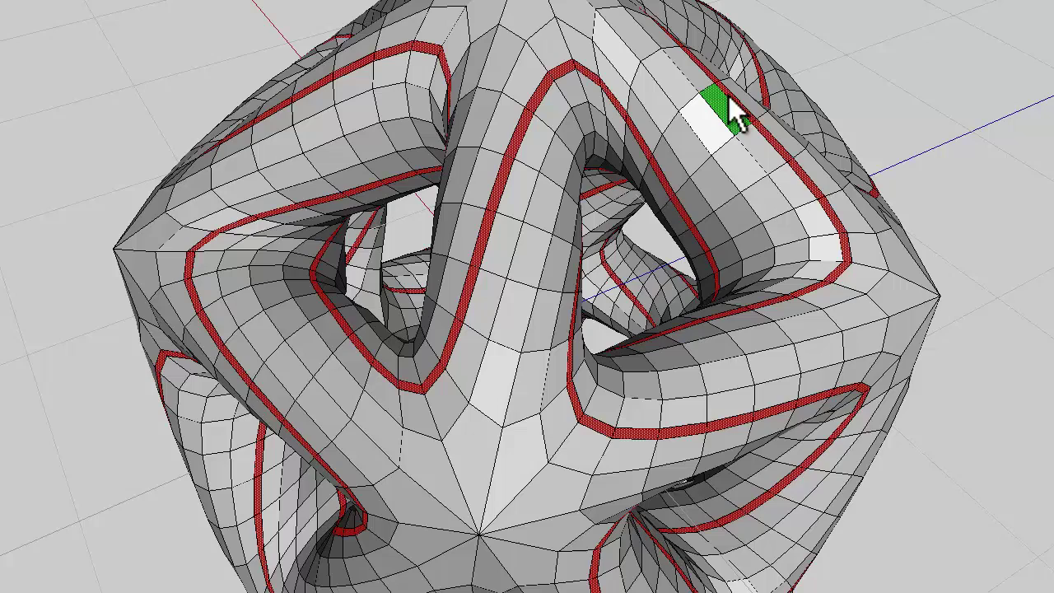
{"action": "key", "text": "ctrl+z"}
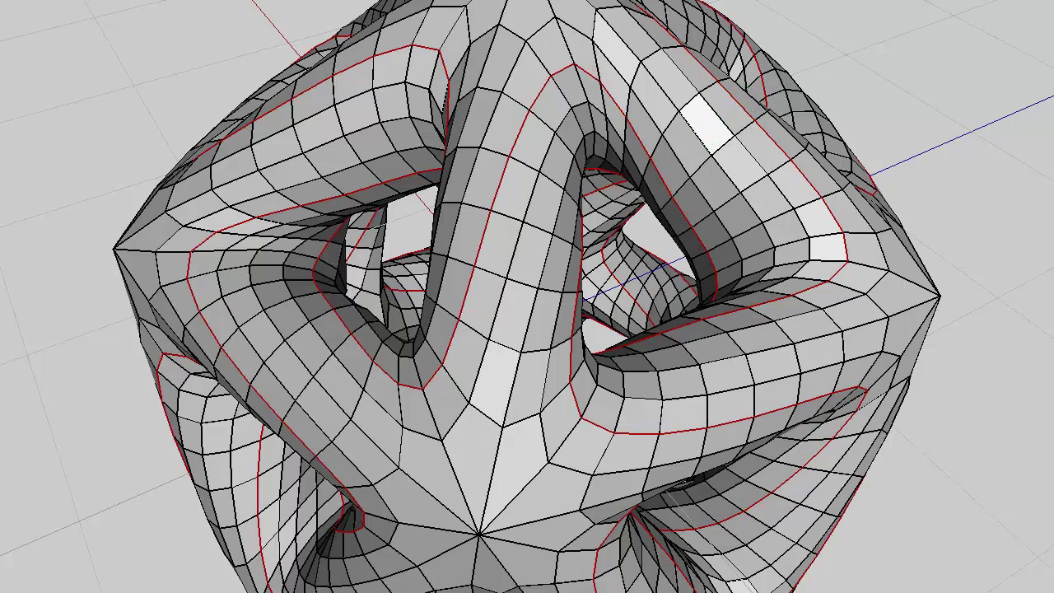
Step: Clean up the frame's short edges and isolated vertices using a larger length tolerance
{"action": "key", "text": "b"}
{"action": "right_click", "coordinate": [810, 10]}
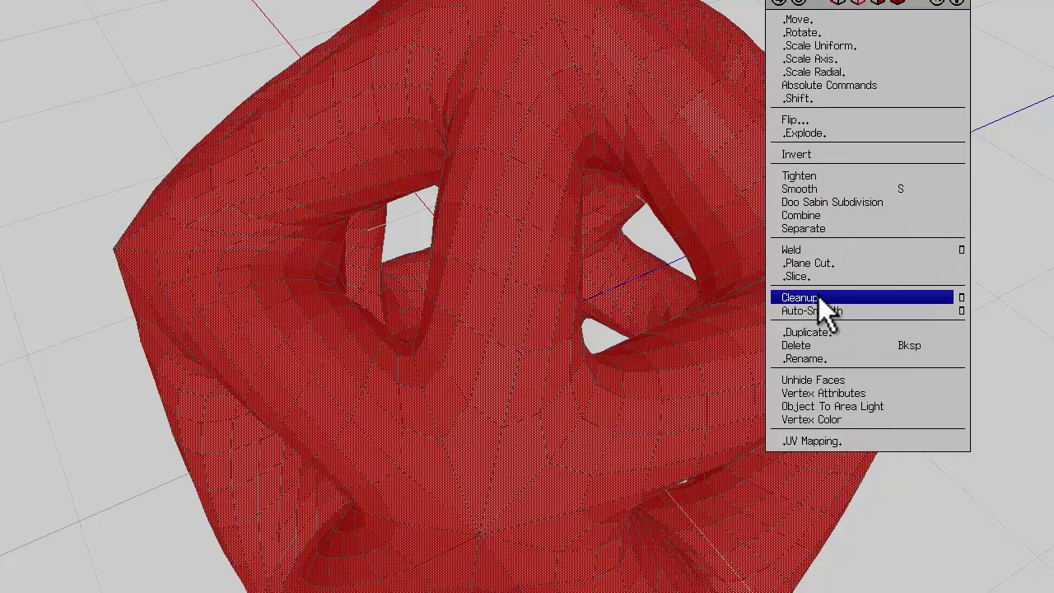
{"action": "left_click", "coordinate": [960, 297]}
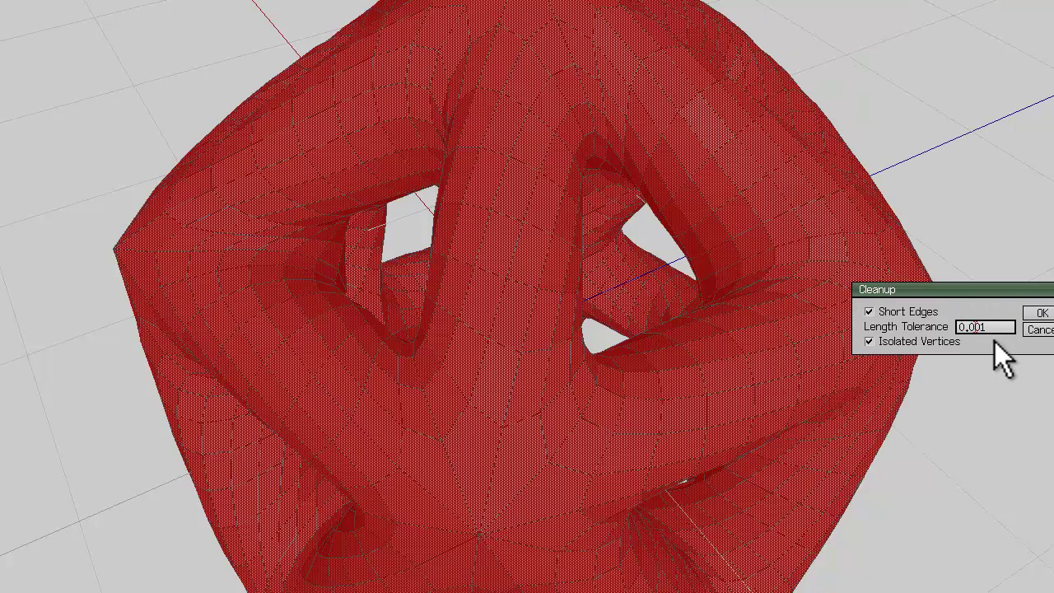
{"action": "key", "text": "BackSpace"}
{"action": "left_click", "coordinate": [1041, 313]}
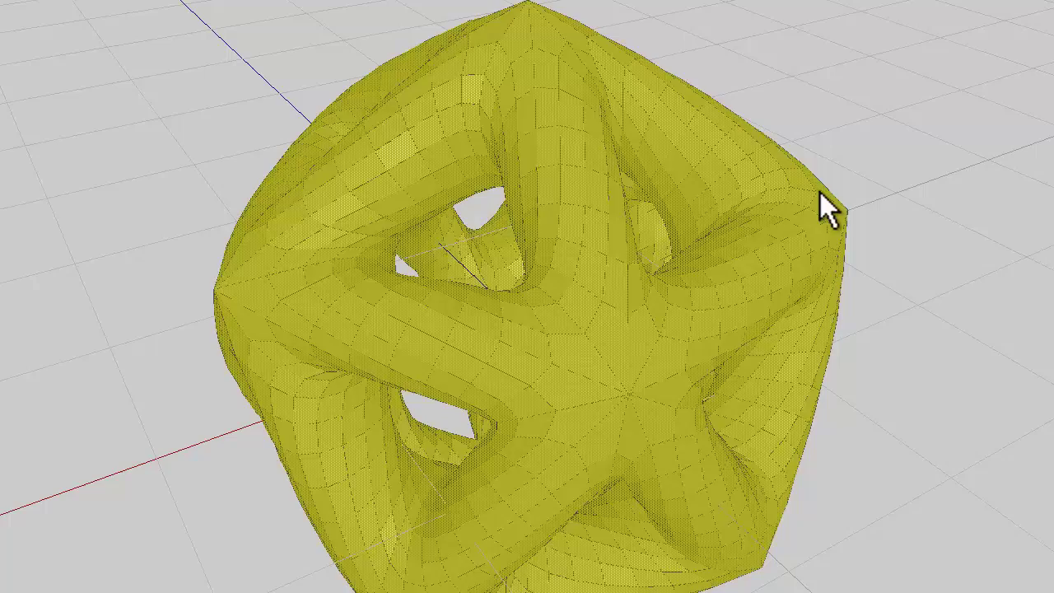
Step: Clear the body selection and pick an edge on a beam, extending it to all similar edge loops around the cleaned frame
{"action": "key", "text": "space"}
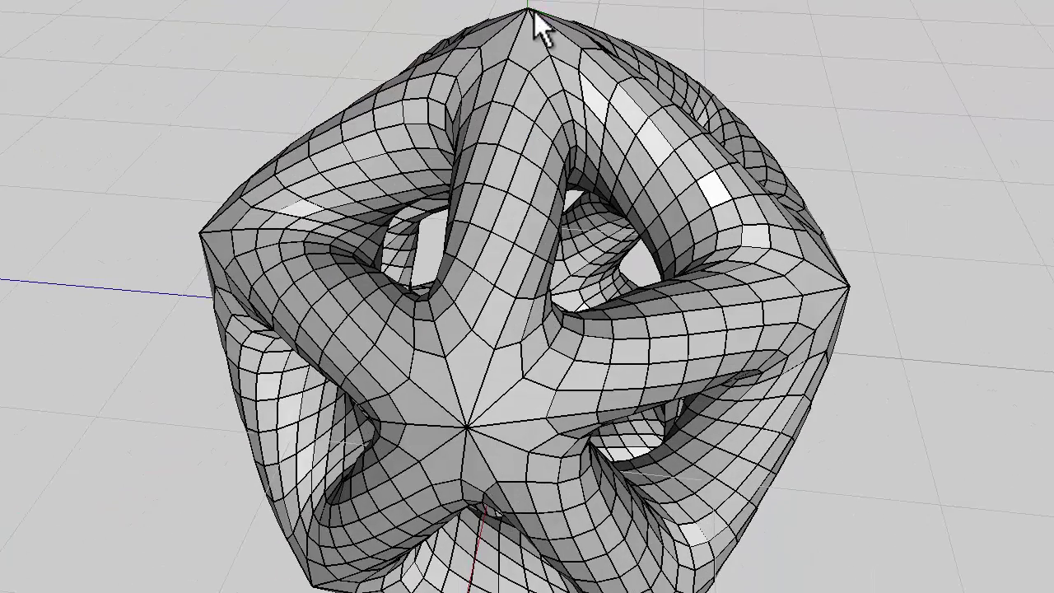
{"action": "left_click", "coordinate": [574, 94]}
{"action": "mouse_move", "coordinate": [520, 81]}
{"action": "middle_mouse_down"}
{"action": "mouse_move", "coordinate": [531, 305]}
{"action": "mouse_move", "coordinate": [520, 81]}
{"action": "middle_mouse_up"}
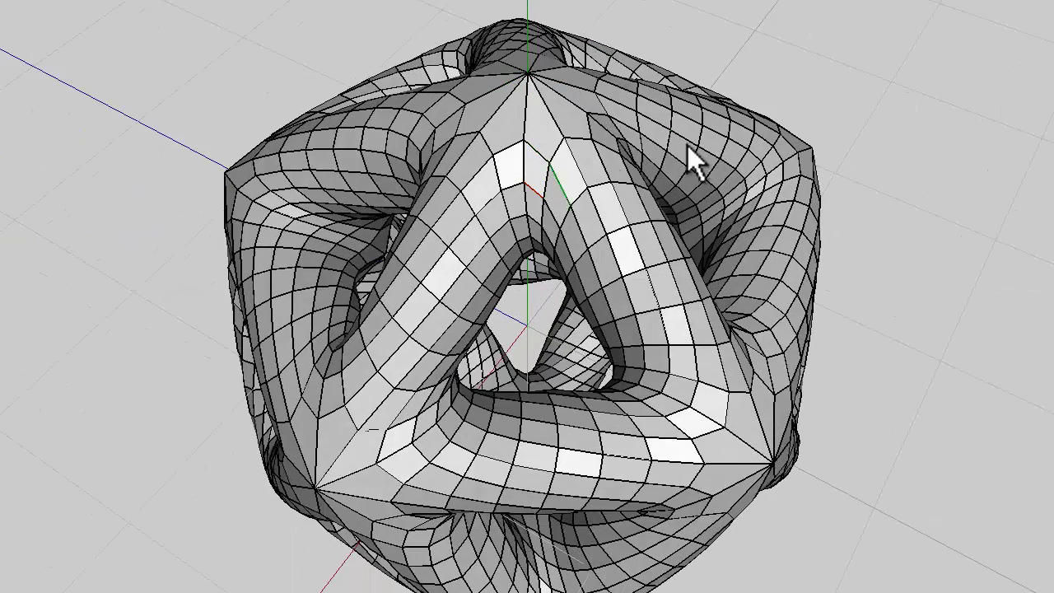
{"action": "key", "text": "l"}
{"action": "key", "text": "i"}
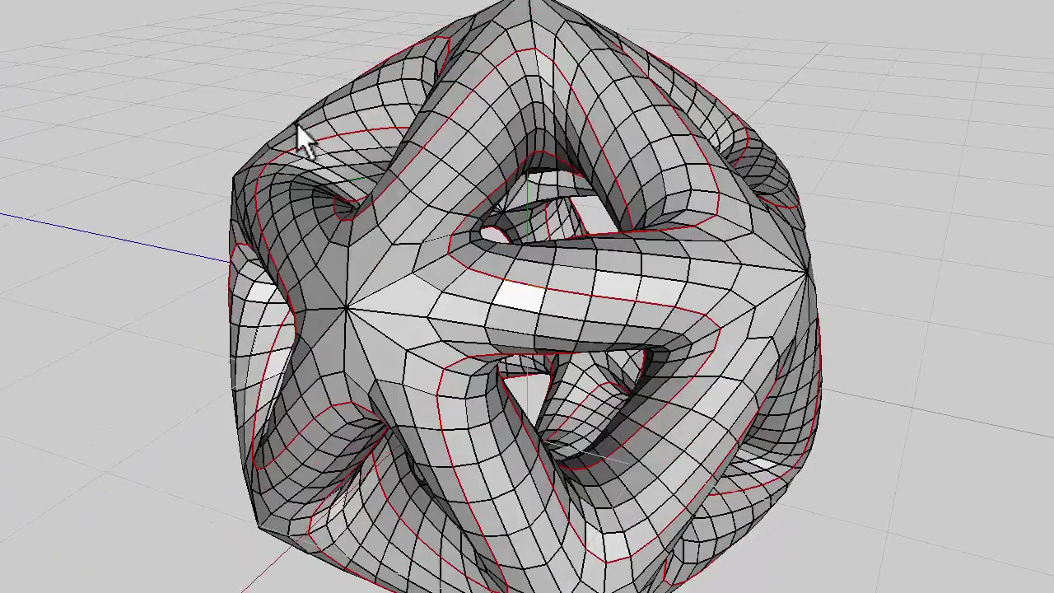
Step: Try bevelling the edge loops, try selecting their adjacent faces as wide bands instead, and undo the attempts
{"action": "right_click", "coordinate": [681, 123]}
{"action": "left_click", "coordinate": [716, 297]}
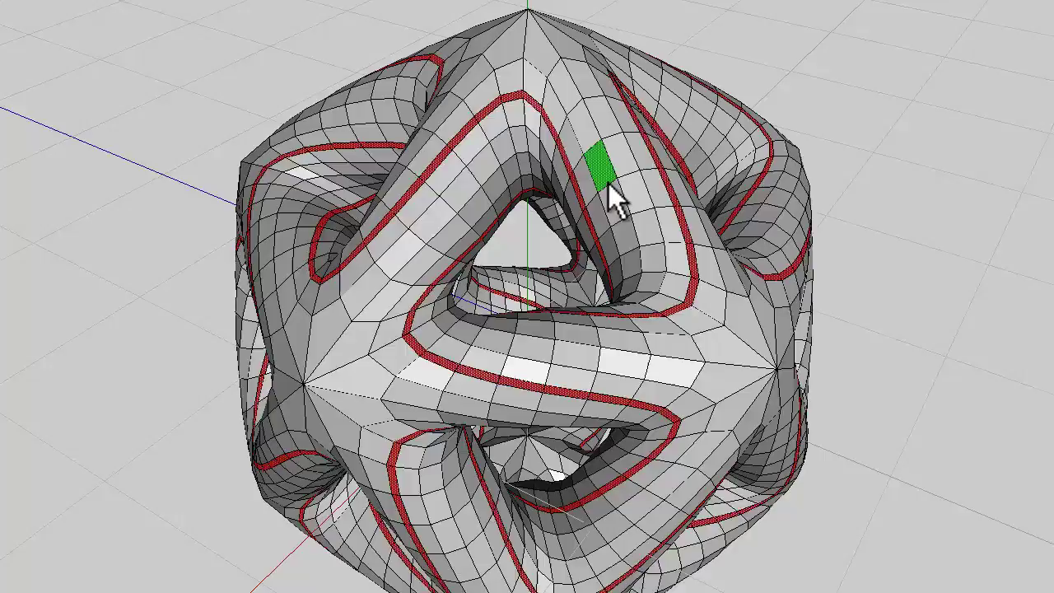
{"action": "key", "text": "e"}
{"action": "key", "text": "f"}
{"action": "middle_click_drag", "start_coordinate": [630, 123], "coordinate": [527, 304]}
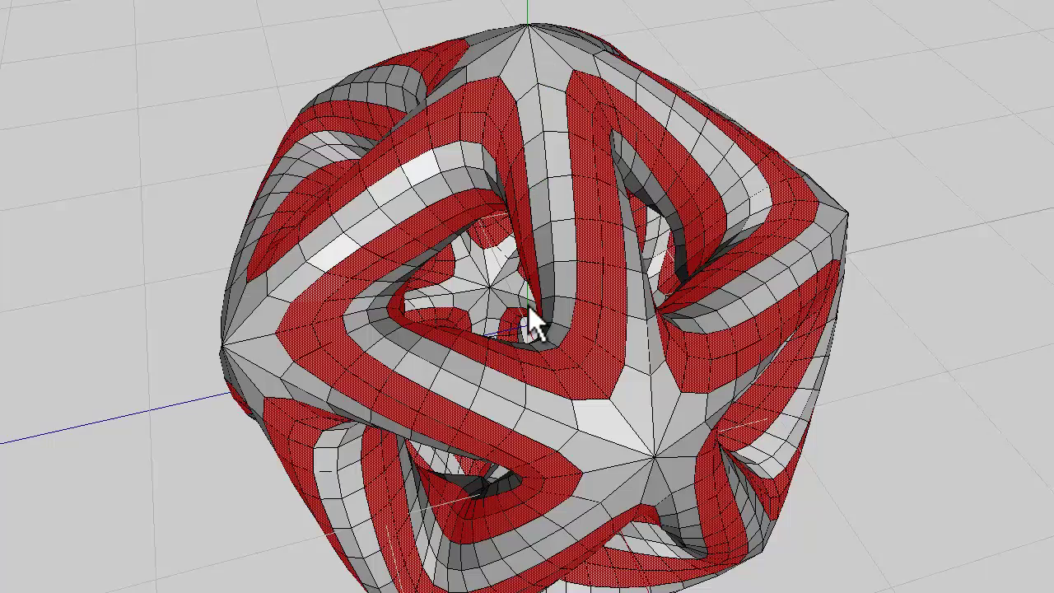
{"action": "middle_click_drag", "start_coordinate": [527, 305], "coordinate": [764, 96]}
{"action": "key", "text": "ctrl+z"}
Step: Smooth the entire frame once more and clear the selection
{"action": "left_click", "coordinate": [596, 1]}
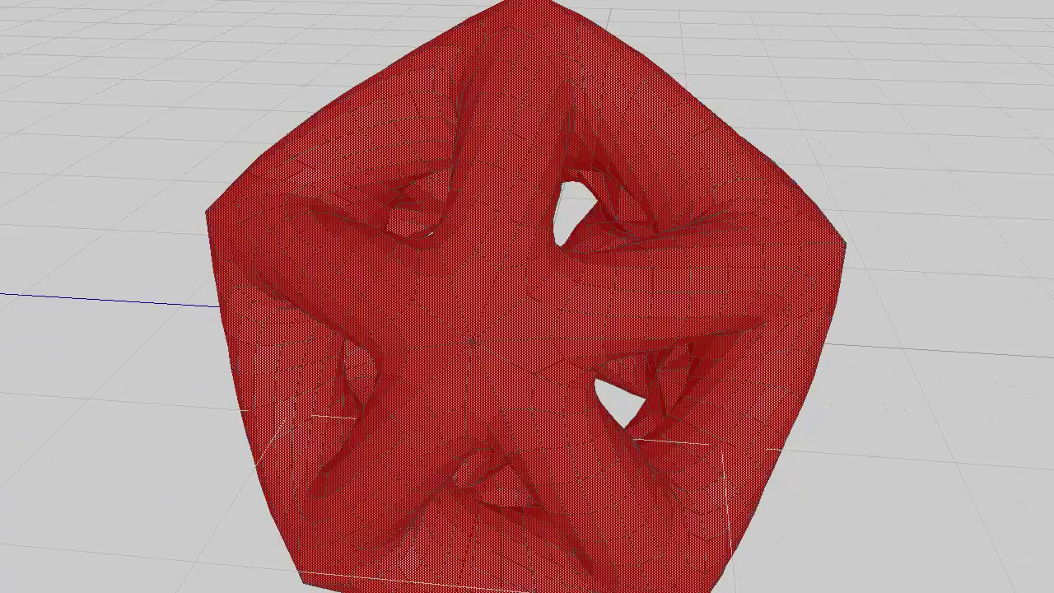
{"action": "key", "text": "s"}
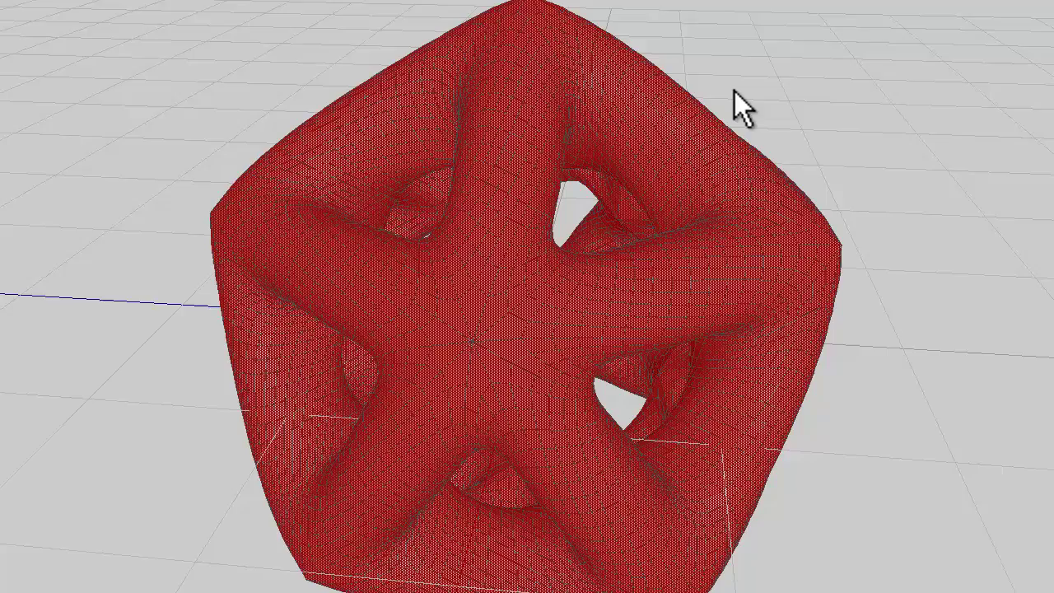
{"action": "middle_click_drag", "start_coordinate": [734, 91], "coordinate": [527, 304]}
{"action": "key", "text": "space"}
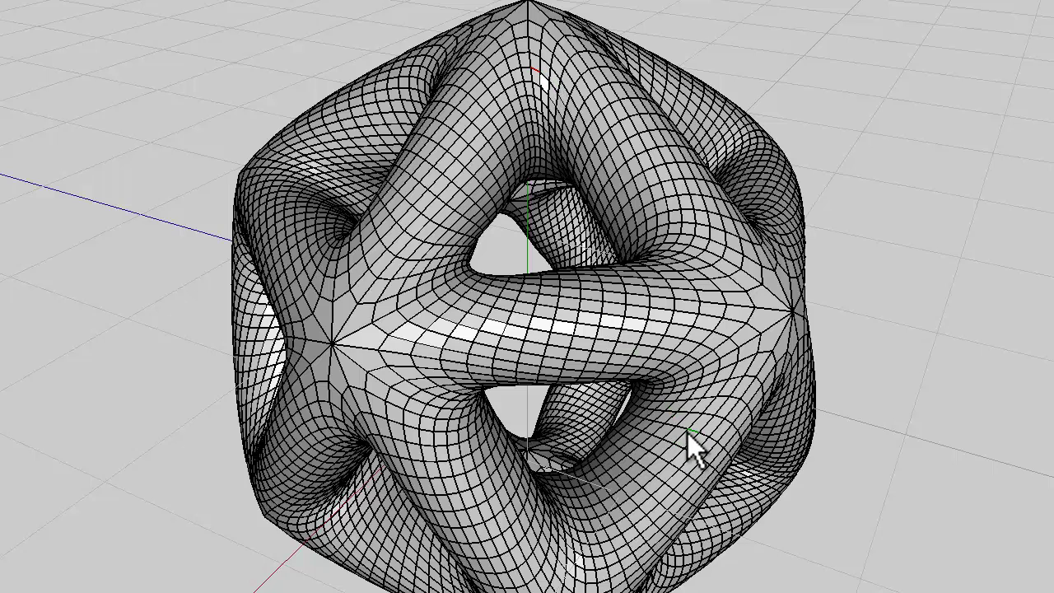
Step: Select the face bands along the frame's similar zigzag edge loops and intrude them by about 0.06 to open a hollow shell
{"action": "key", "text": "l"}
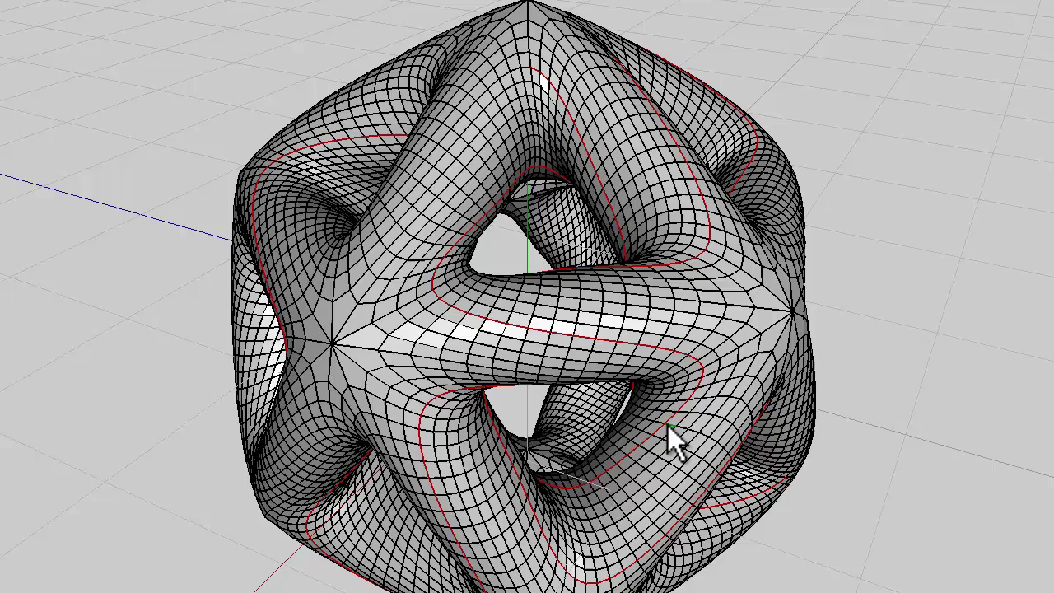
{"action": "left_click", "coordinate": [809, 430], "text": "shift"}
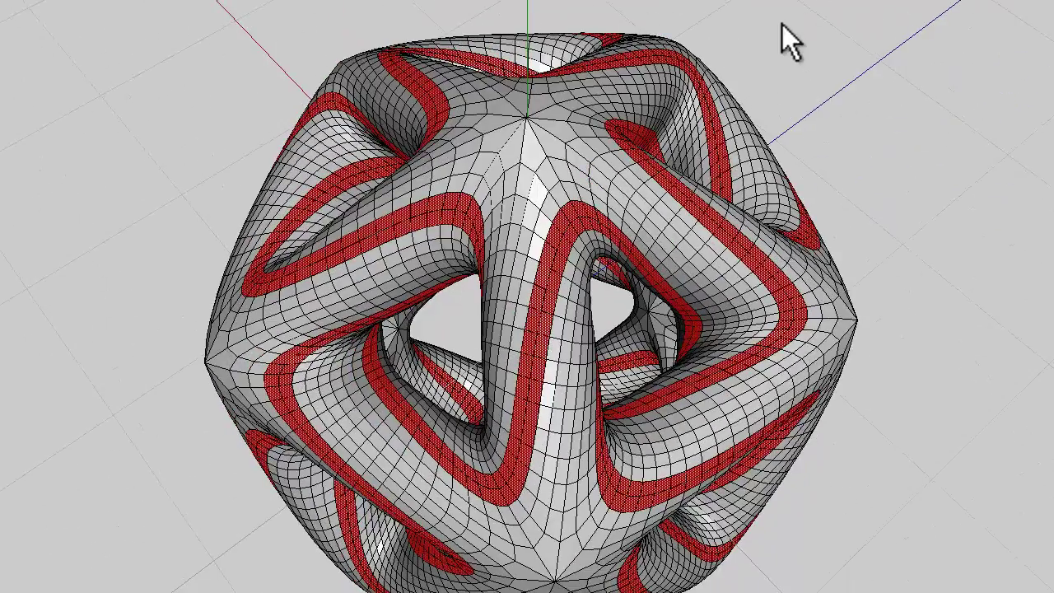
{"action": "right_click", "coordinate": [782, 24]}
{"action": "left_click", "coordinate": [786, 224]}
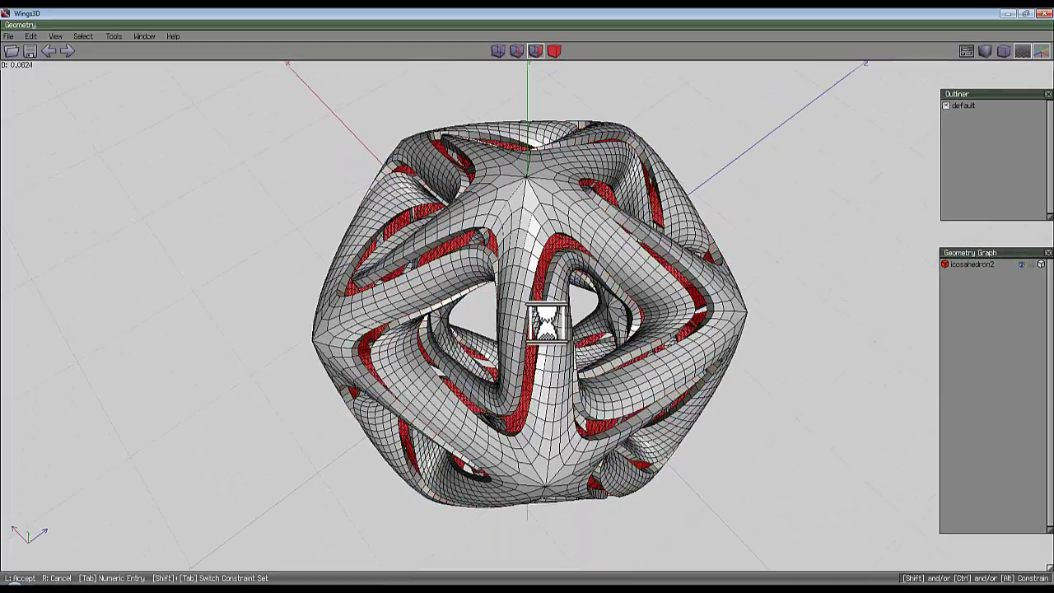
{"action": "left_click", "coordinate": [527, 303]}
{"action": "middle_click", "coordinate": [527, 303]}
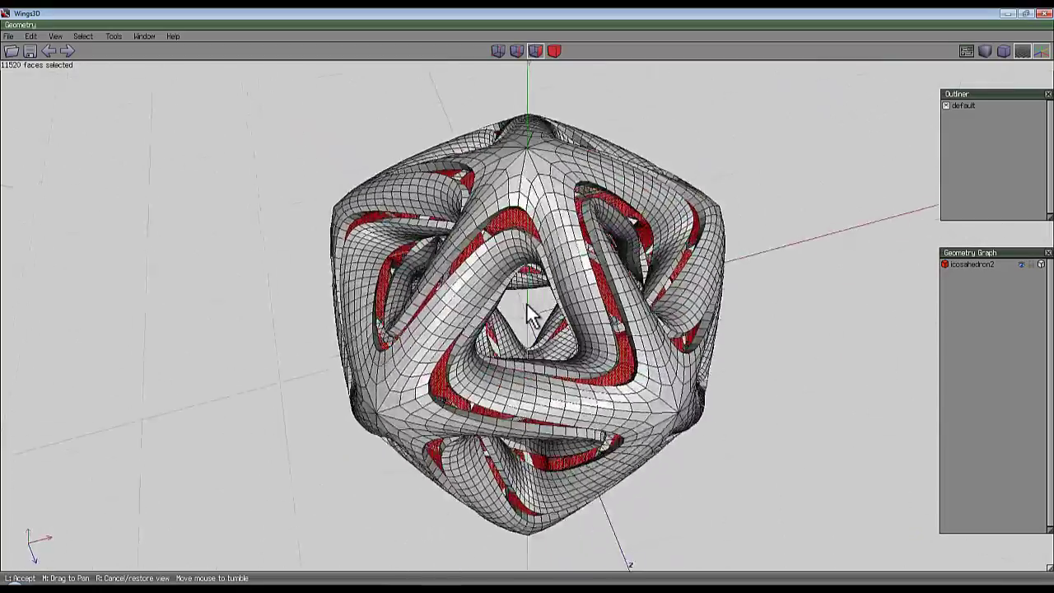
{"action": "scroll", "coordinate": [527, 303], "scroll_direction": "up", "scroll_amount": 6}
{"action": "scroll", "coordinate": [525, 302], "scroll_direction": "down", "scroll_amount": 8}
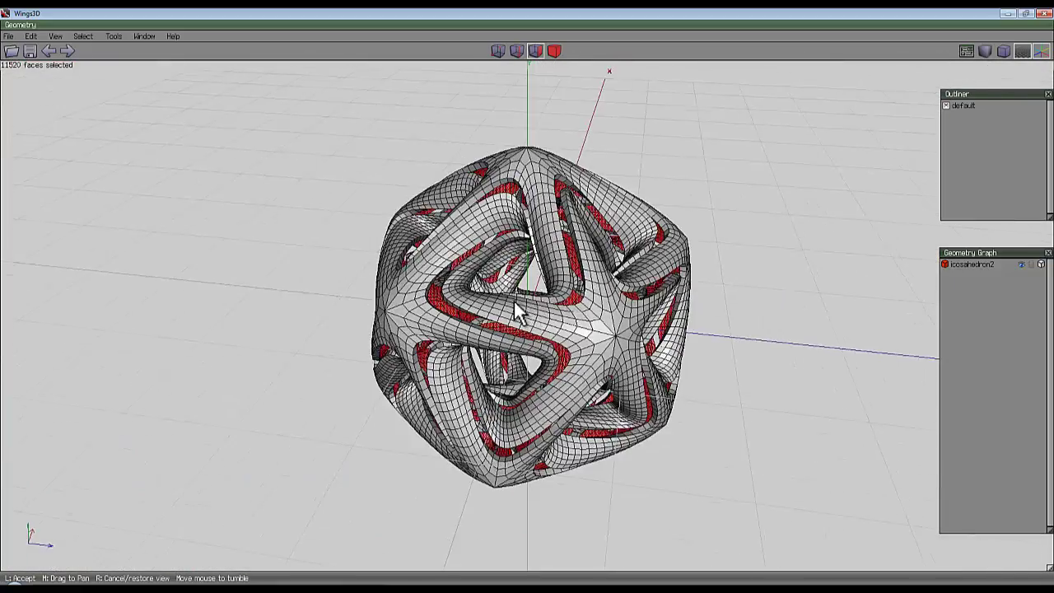
{"action": "left_click", "coordinate": [524, 302]}
Step: Smooth the entire hollowed frame as one body and clear the selection
{"action": "left_click", "coordinate": [554, 52]}
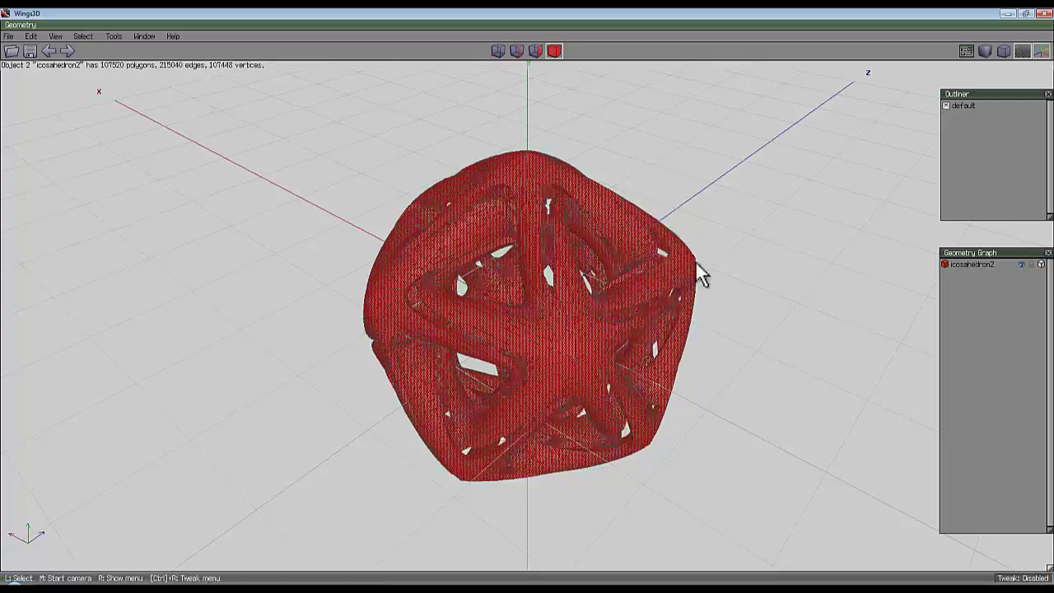
{"action": "middle_click", "coordinate": [692, 268]}
{"action": "scroll", "coordinate": [535, 312], "scroll_direction": "up", "scroll_amount": 3}
{"action": "scroll", "coordinate": [530, 308], "scroll_direction": "down", "scroll_amount": 2}
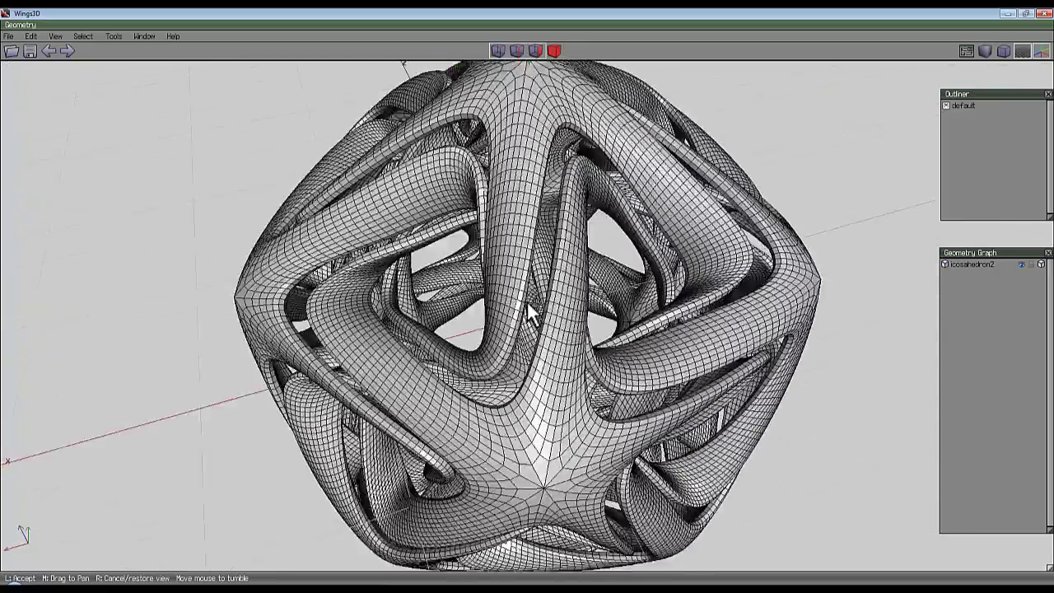
{"action": "scroll", "coordinate": [527, 307], "scroll_direction": "down", "scroll_amount": 3}
{"action": "left_click", "coordinate": [527, 306]}
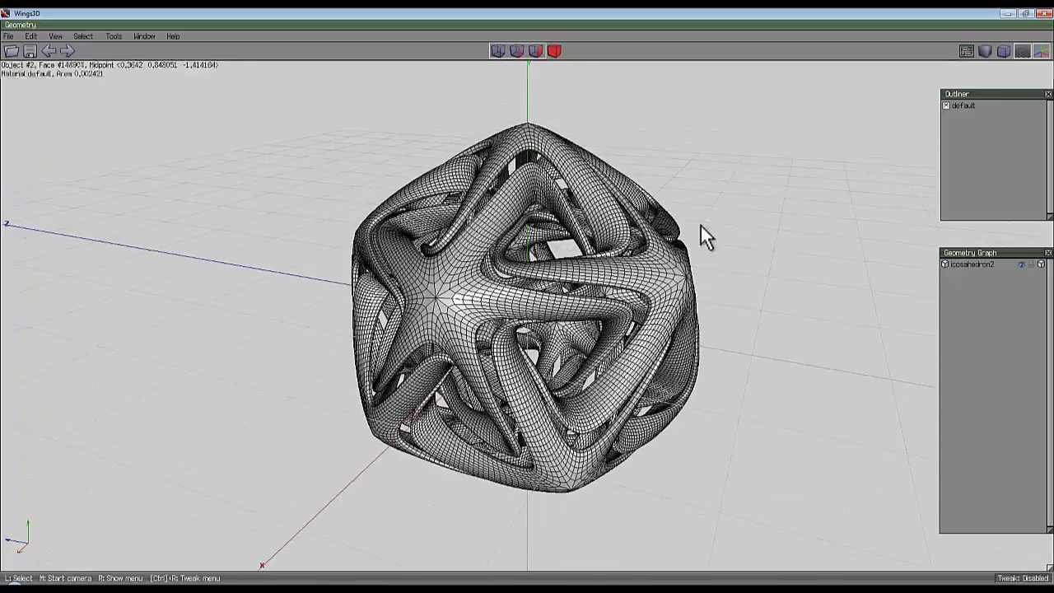
Step: Examine the smoothed hollow icosahedron from all sides, checking the star-shaped vertices, band openings and inner beams
{"action": "middle_click", "coordinate": [701, 225]}
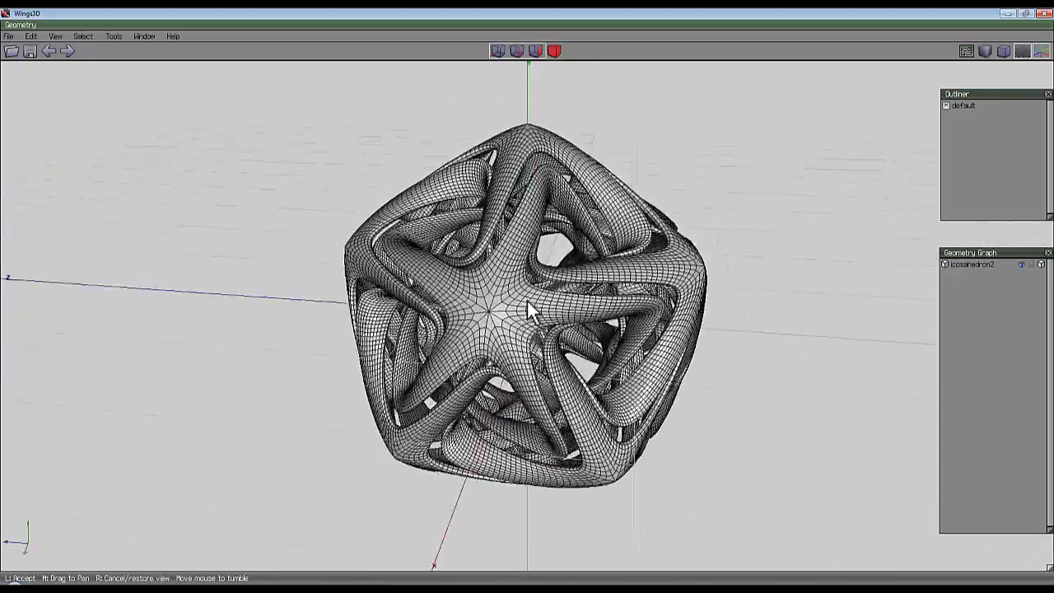
{"action": "left_click", "coordinate": [529, 312]}
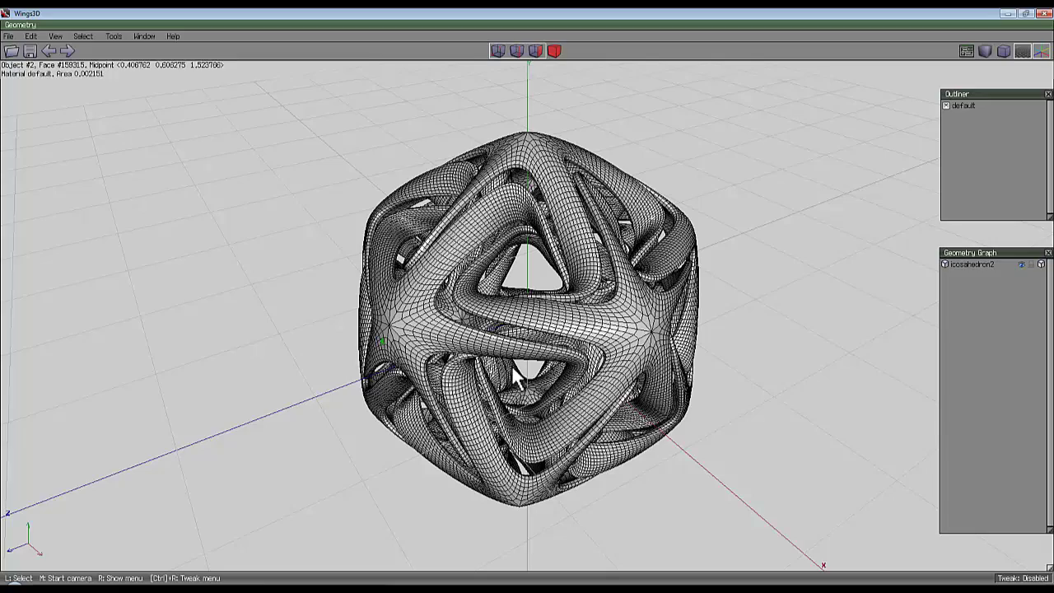
{"action": "middle_click", "coordinate": [714, 177]}
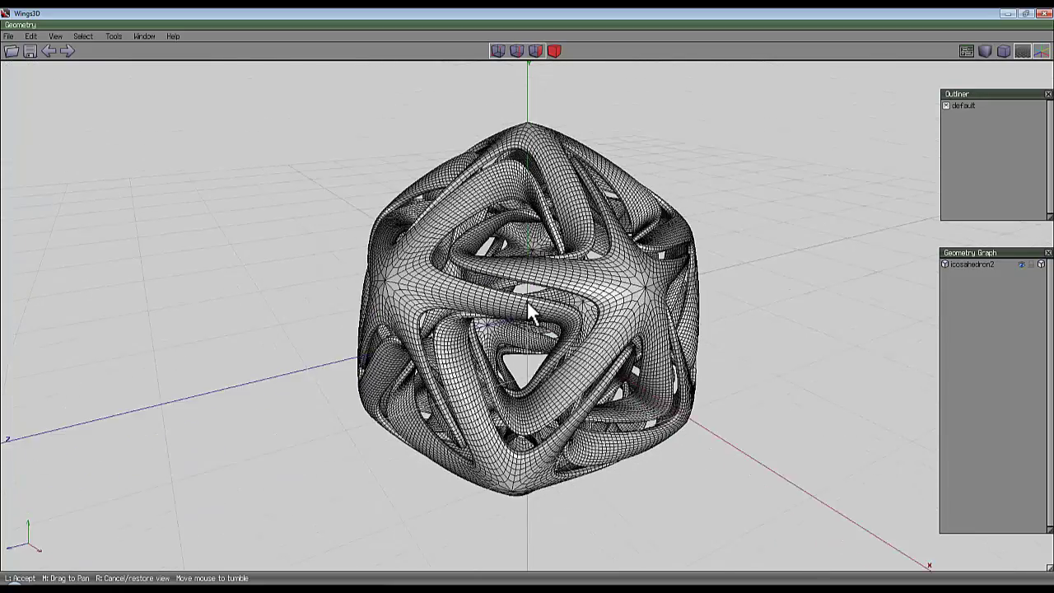
{"action": "left_click", "coordinate": [527, 300]}
{"action": "middle_click", "coordinate": [709, 157]}
{"action": "left_click", "coordinate": [527, 300]}
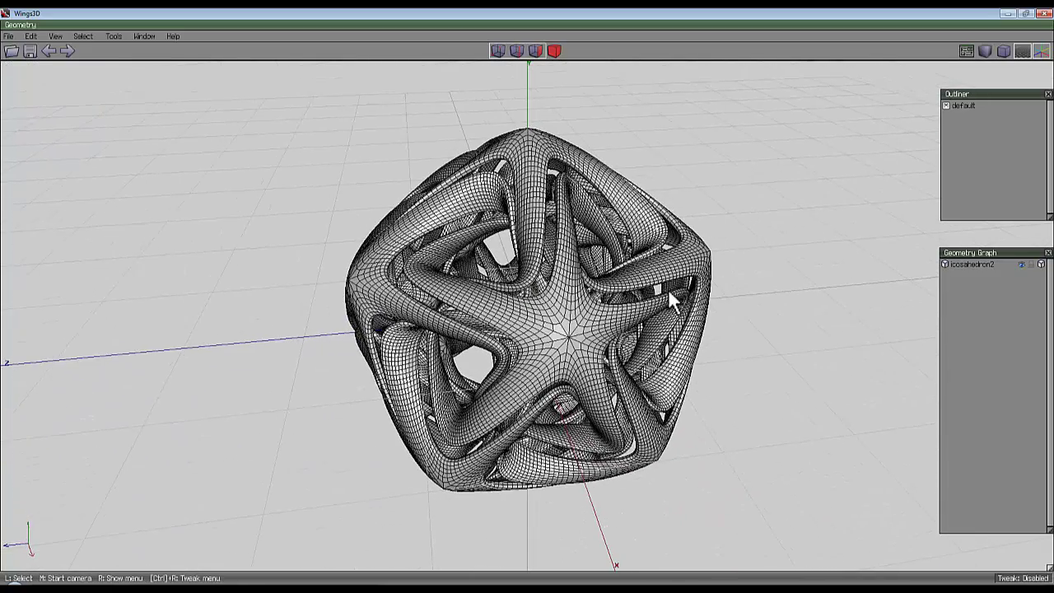
{"action": "middle_click", "coordinate": [700, 255]}
{"action": "left_click", "coordinate": [526, 301]}
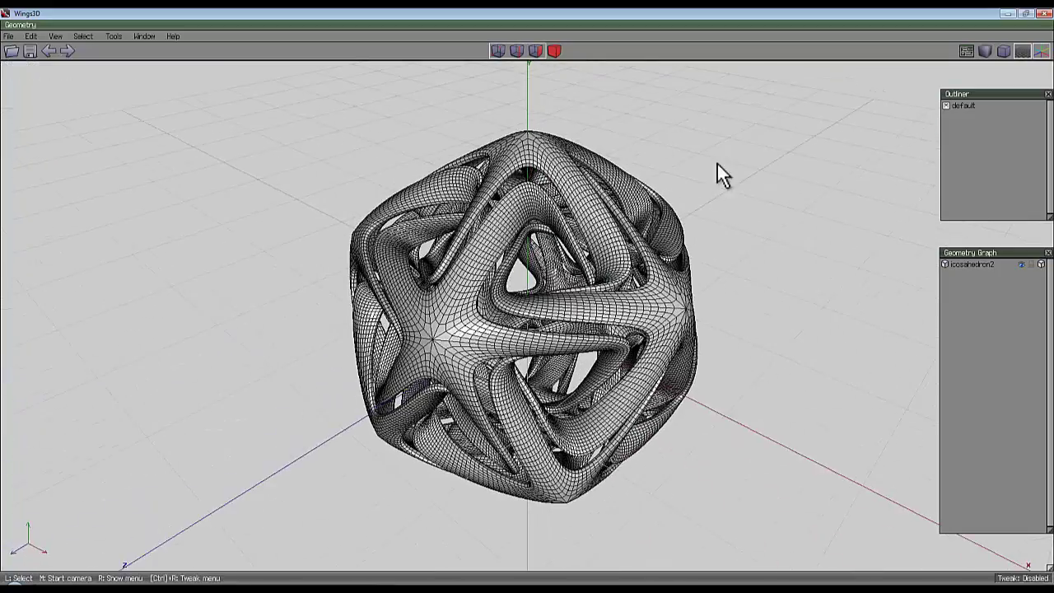
{"action": "middle_click", "coordinate": [717, 164]}
{"action": "left_click", "coordinate": [526, 303]}
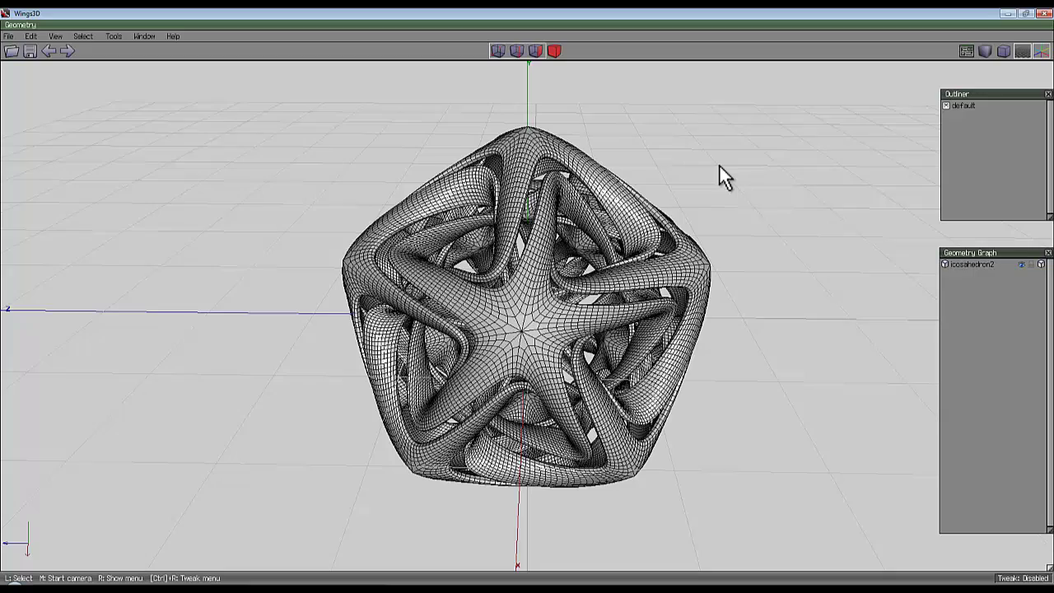
{"action": "middle_click", "coordinate": [720, 160]}
{"action": "left_click", "coordinate": [528, 303]}
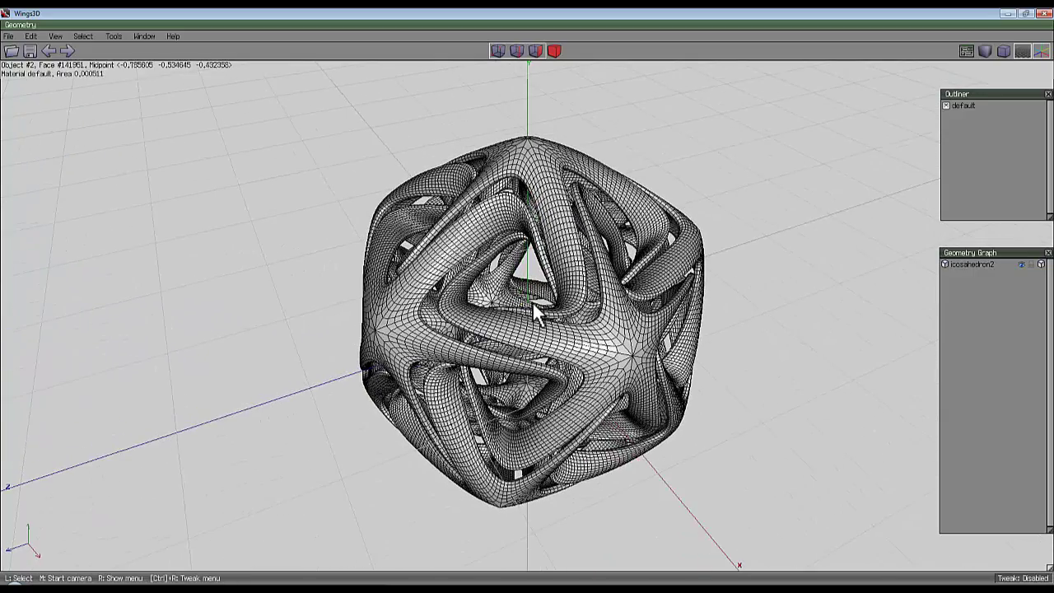
{"action": "middle_click", "coordinate": [533, 303]}
{"action": "left_click", "coordinate": [531, 311]}
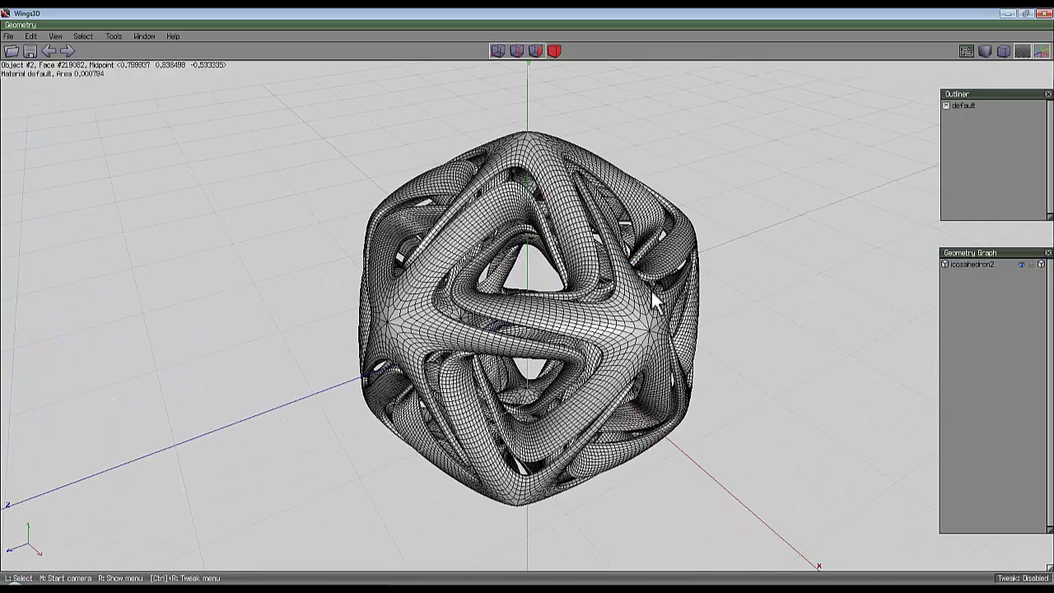
{"action": "middle_click", "coordinate": [741, 130]}
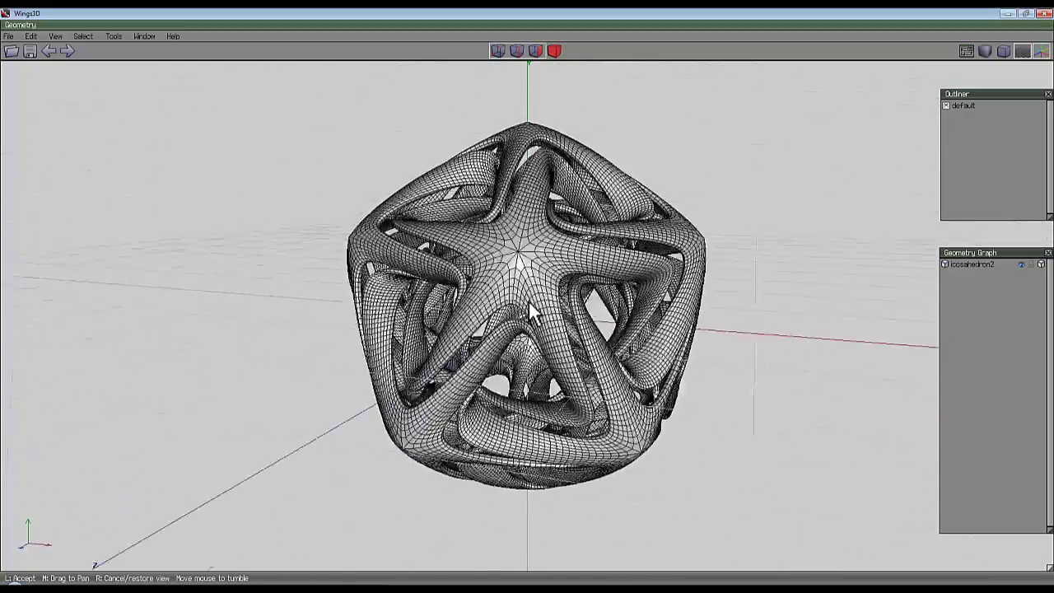
{"action": "left_click", "coordinate": [529, 305]}
{"action": "middle_click", "coordinate": [732, 122]}
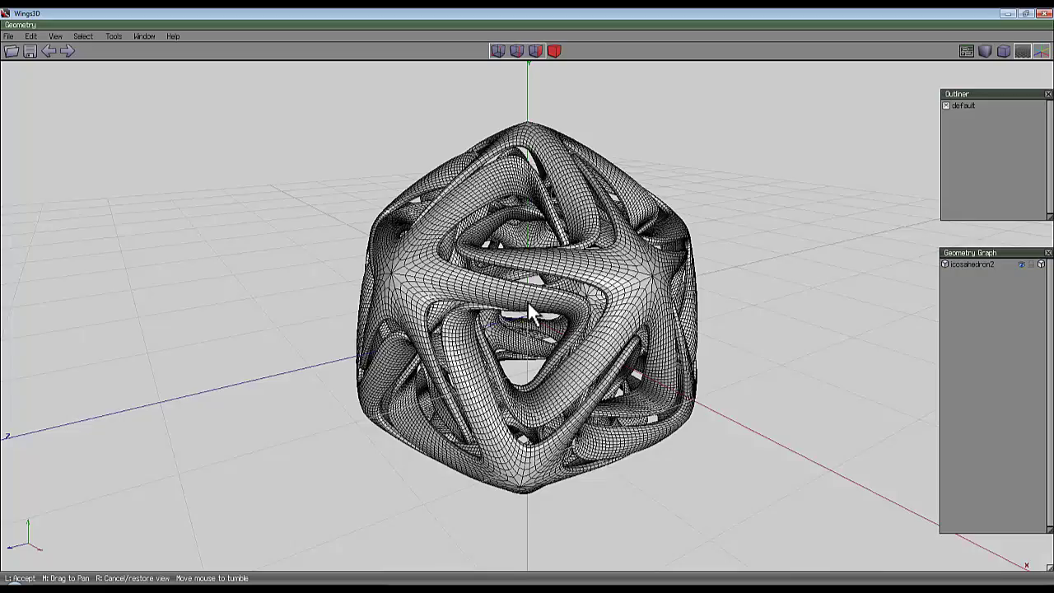
{"action": "left_click", "coordinate": [529, 306]}
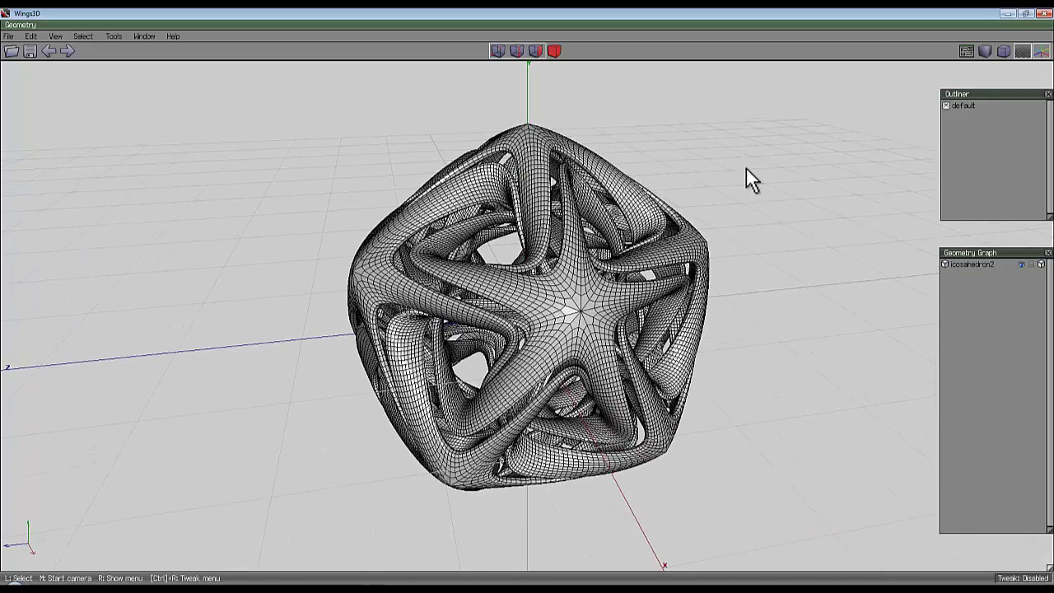